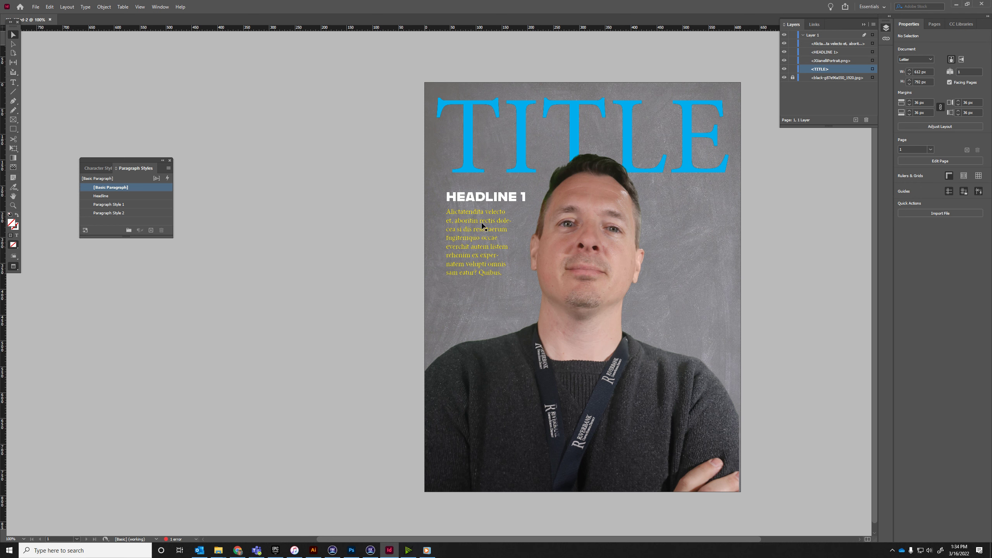
Enlarge the body text frame below HEADLINE 1 to about 145 px wide and 258 px high
left_click(582, 289)
key("ctrl+equal")
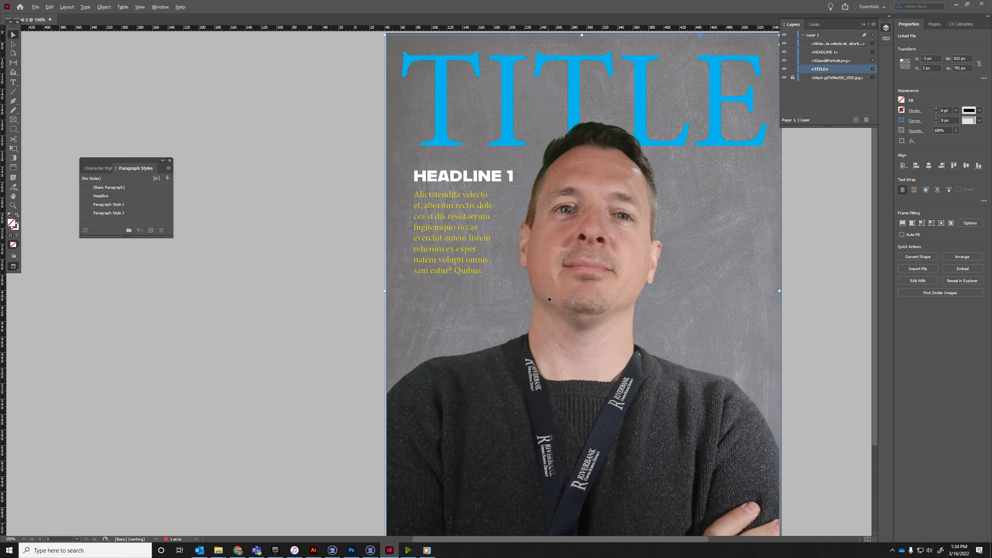
key("alt+w")
left_click(589, 284)
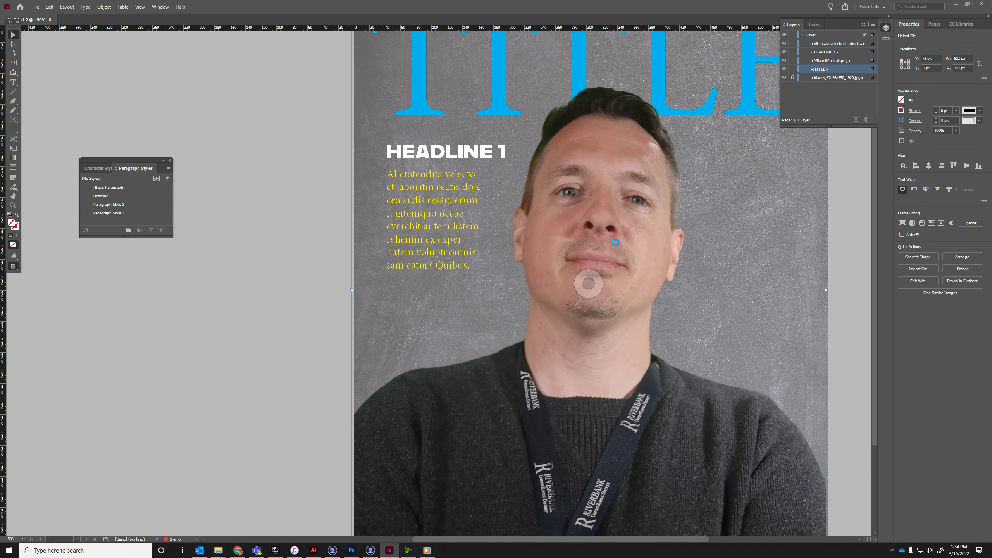
key("w")
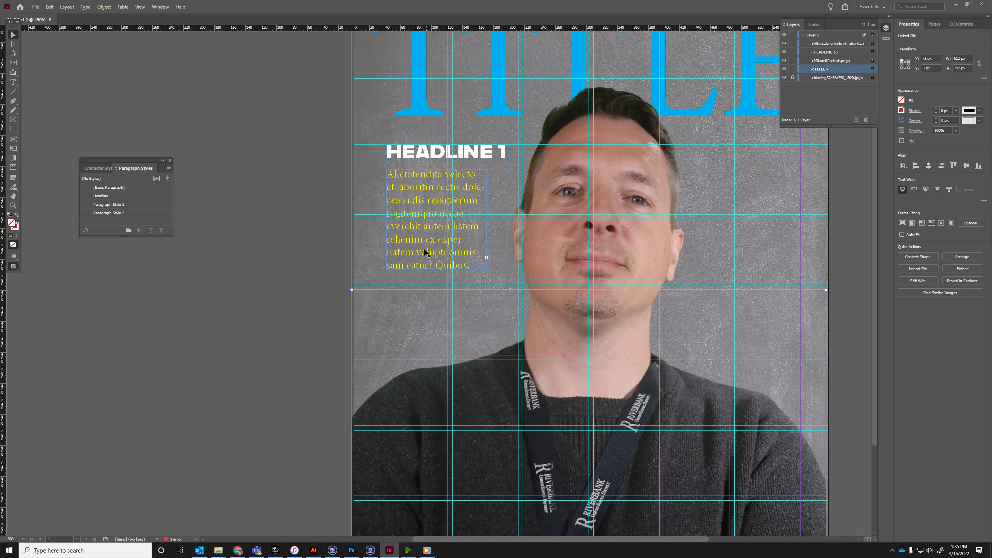
left_click(457, 268)
double_click(464, 266)
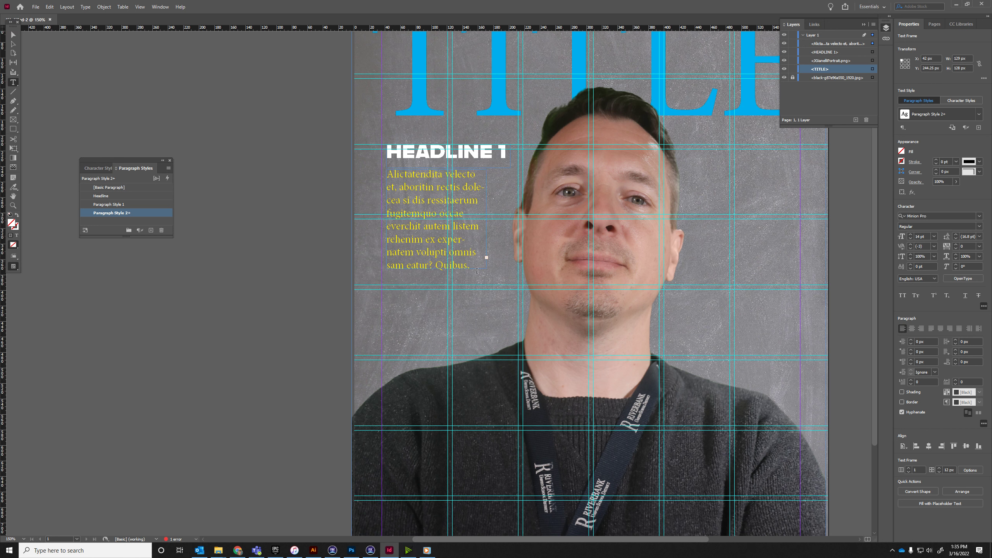
left_click(13, 34)
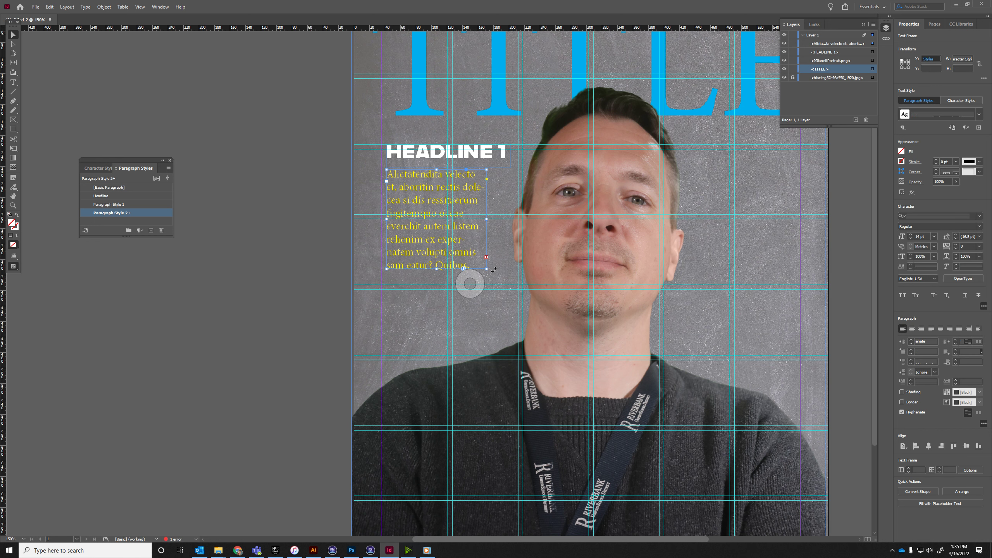
left_click_drag(493, 283, 498, 369)
Delete the body text after "eatur?" and shorten its frame to about 118 px high
double_click(417, 255)
left_click_drag(416, 254, 466, 282)
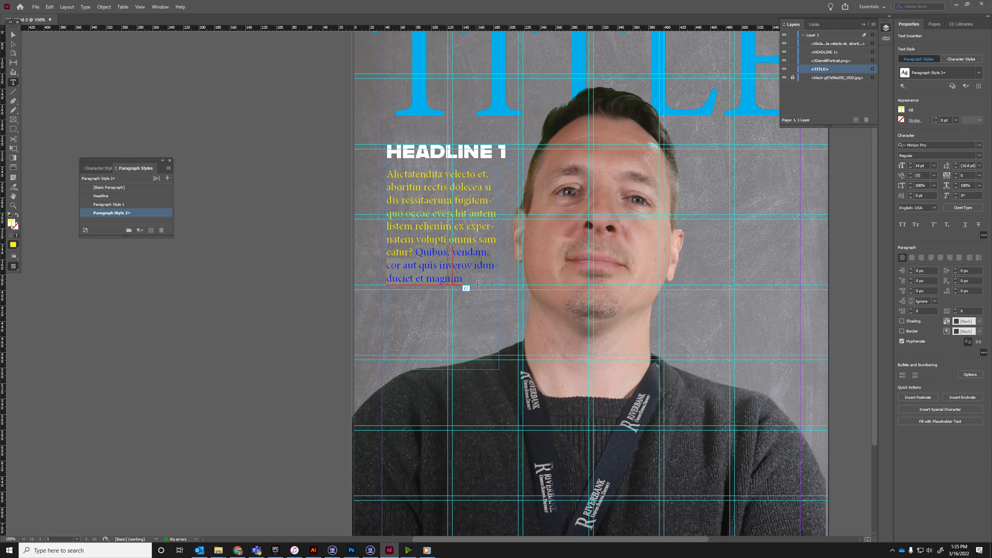
key("BackSpace")
key("Escape")
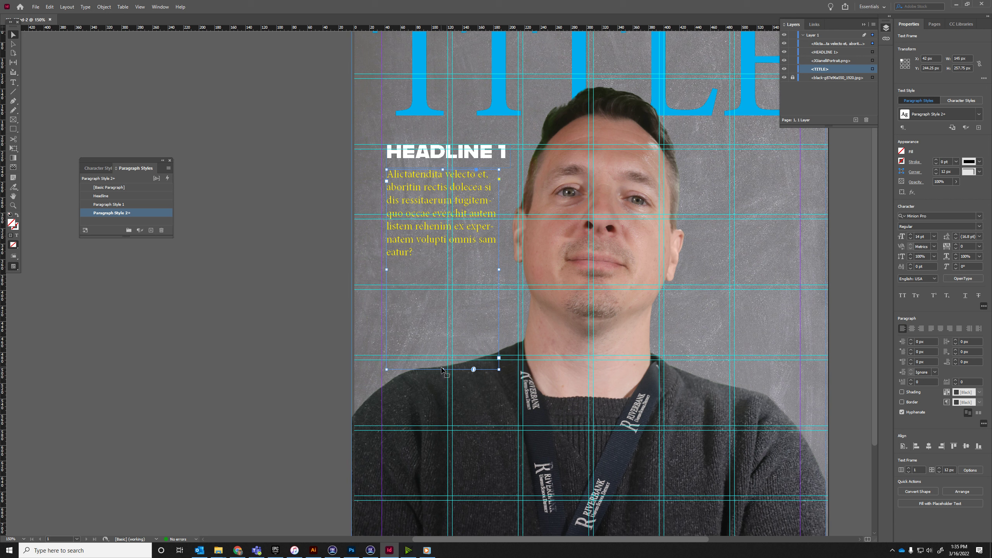
left_click_drag(447, 371, 442, 262)
key("w")
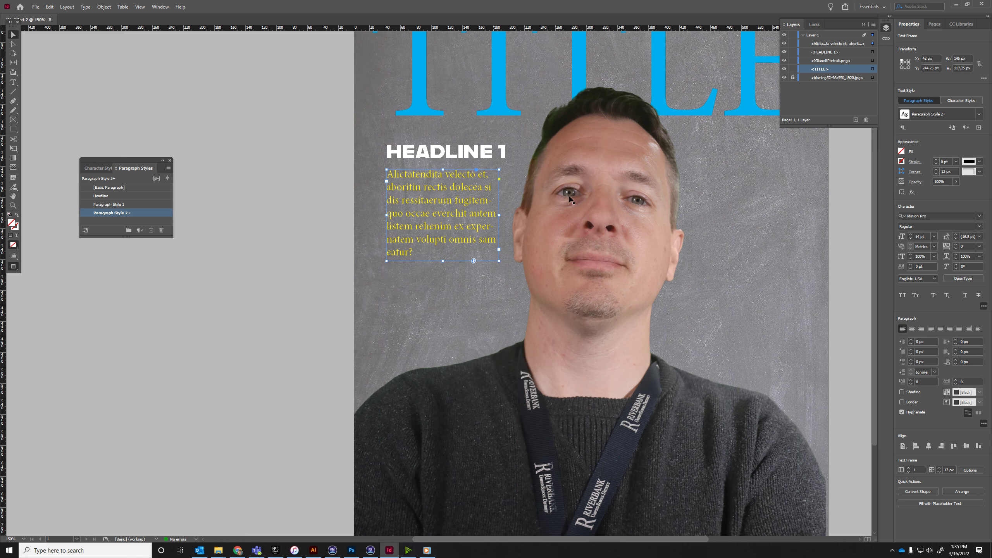
Duplicate the body text frame twice, stacking the copies on the empty background to the right of the portrait
left_click_drag(743, 181, 587, 196)
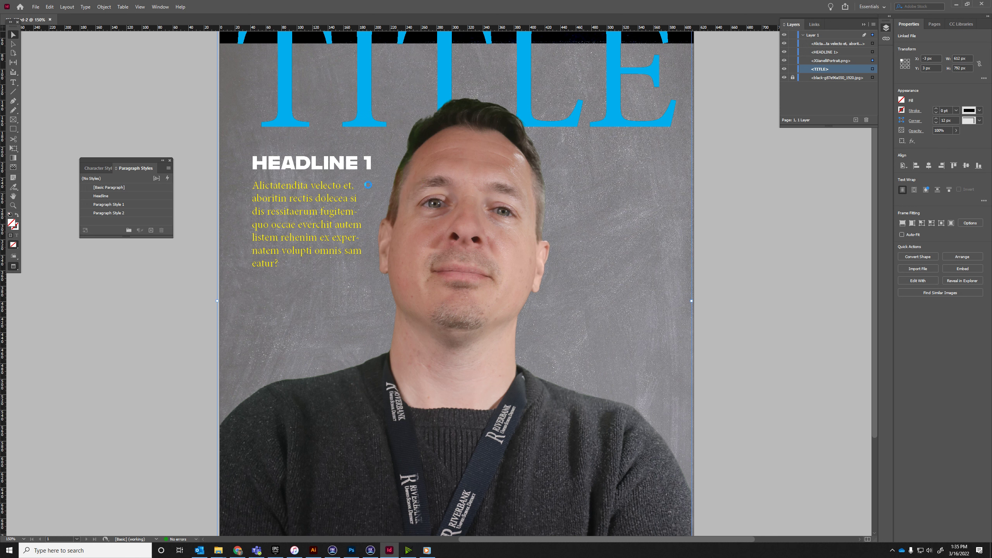
left_click(294, 214)
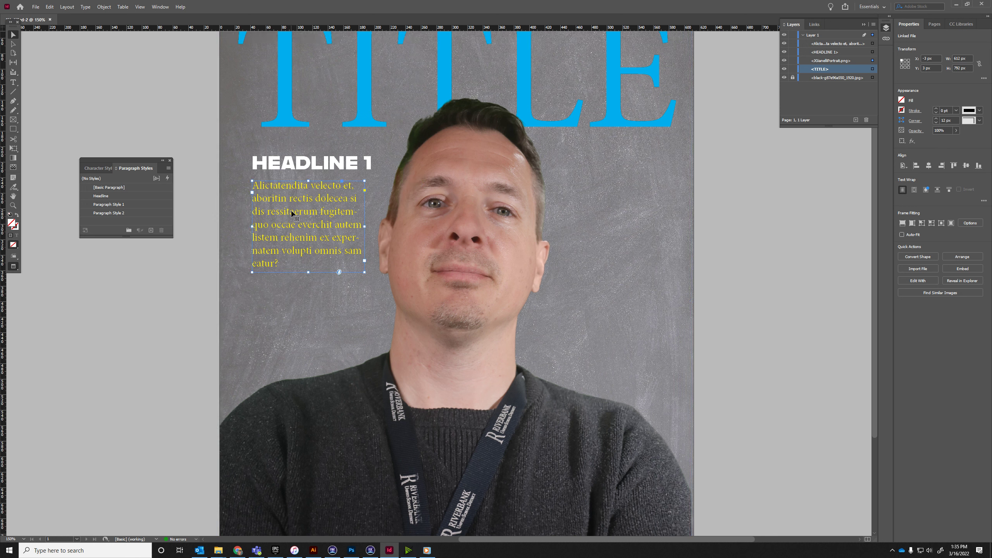
left_click_drag(306, 203, 634, 360)
Trim the text in both copied body frames so that each ends at "dolecea si"
key("t")
left_click_drag(602, 395, 564, 343)
key("BackSpace")
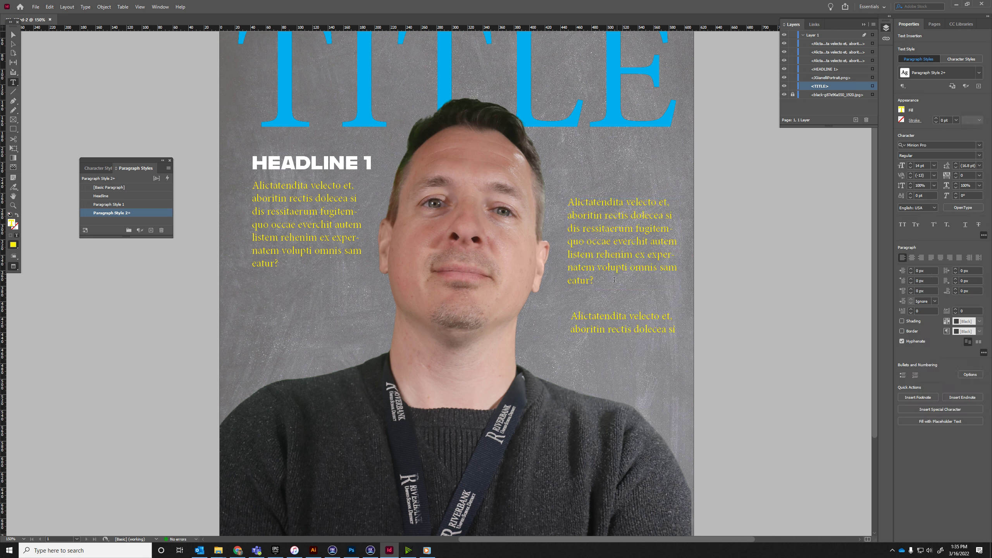
left_click_drag(596, 281, 565, 226)
key("BackSpace")
Shorten both copied body frames to fit their two lines of text and move the upper copy down
left_click(13, 35)
left_click(630, 297)
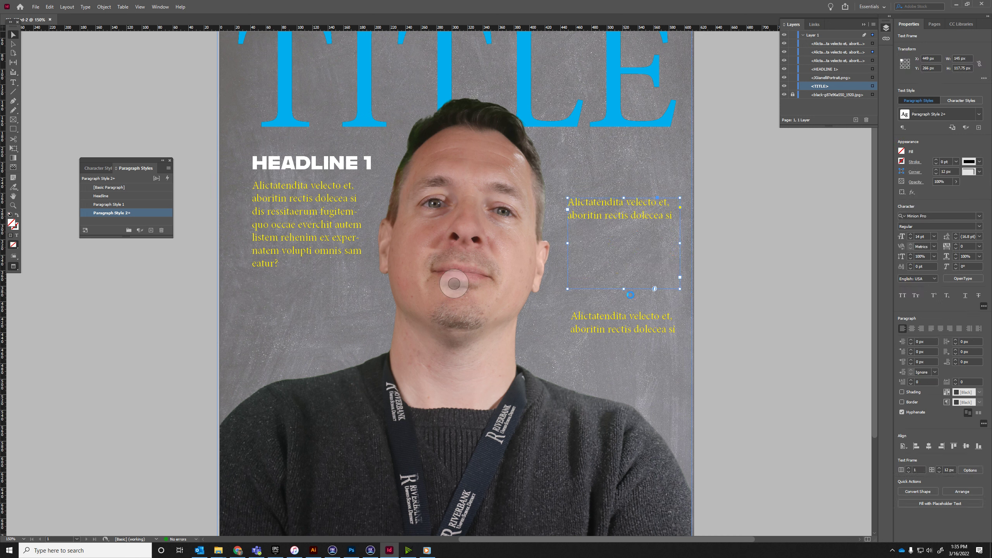
left_click_drag(624, 289, 624, 224)
left_click(619, 328)
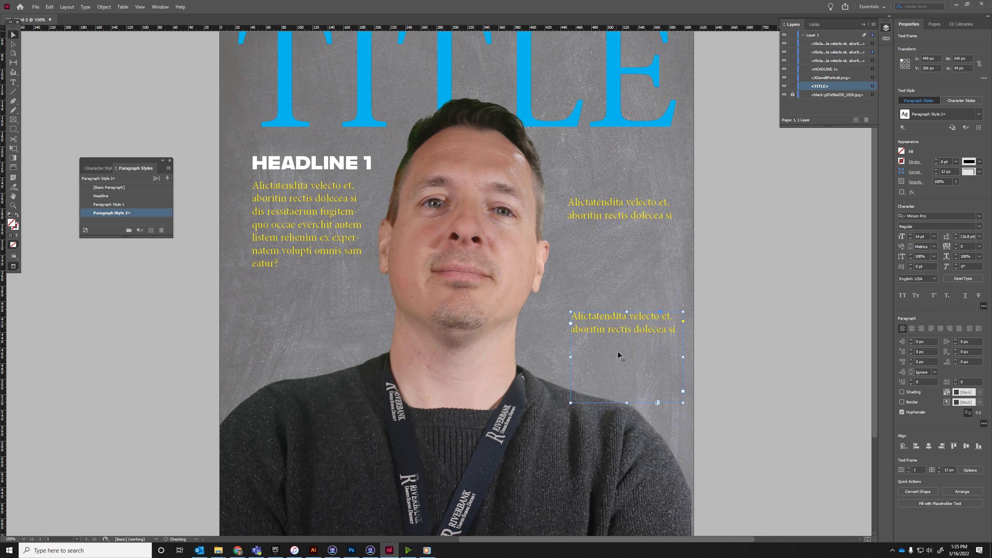
left_click_drag(626, 403, 629, 366)
left_click_drag(616, 219, 625, 283)
Duplicate the HEADLINE 1 frame twice and place one copy above each of the two short body texts
left_click(344, 165)
left_click_drag(344, 165, 616, 250)
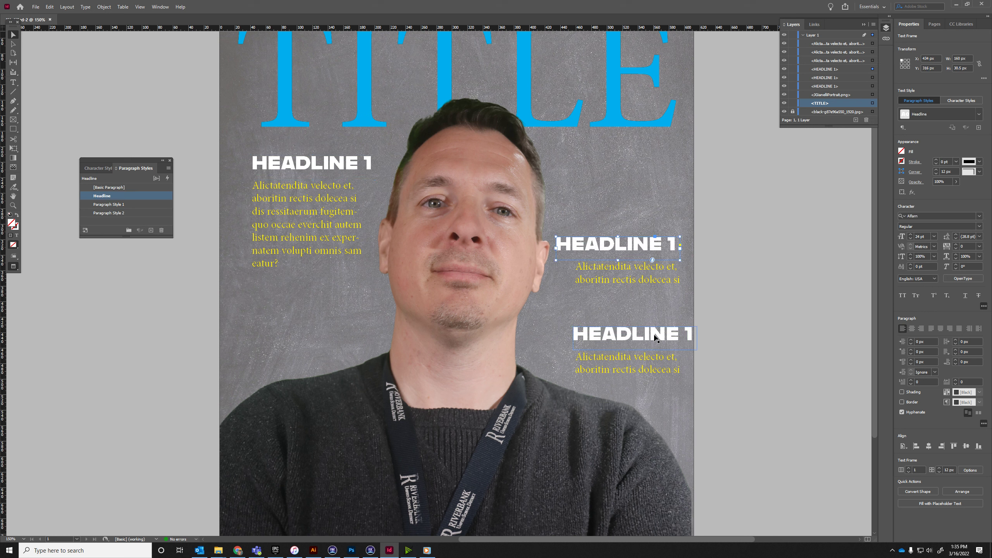
left_click_drag(657, 338, 630, 335)
Renumber the copied headlines as HEADLINE 2 for the upper one and HEADLINE 3 for the lower one
key("t")
left_click(679, 246)
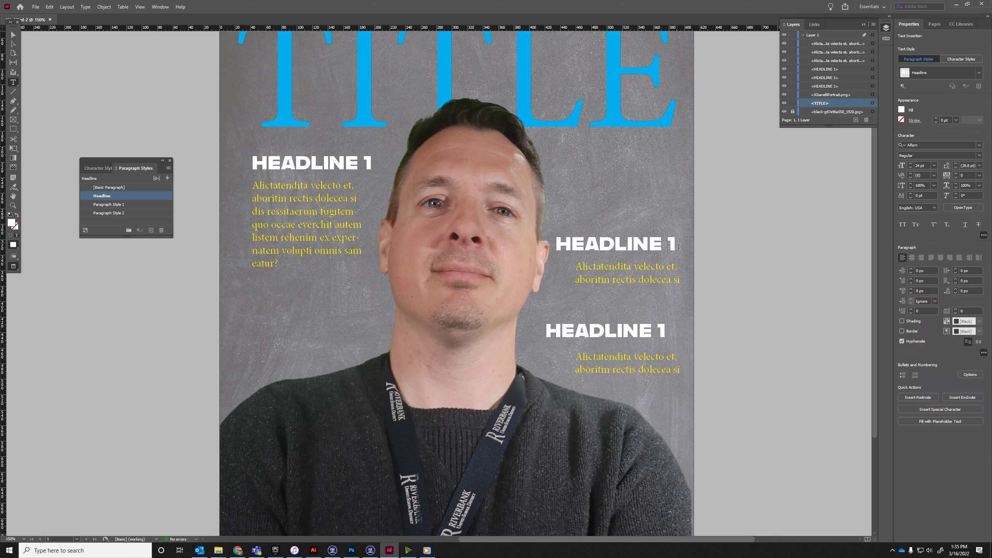
key("BackSpace")
type("2")
double_click(661, 337)
type("3")
left_click(14, 34)
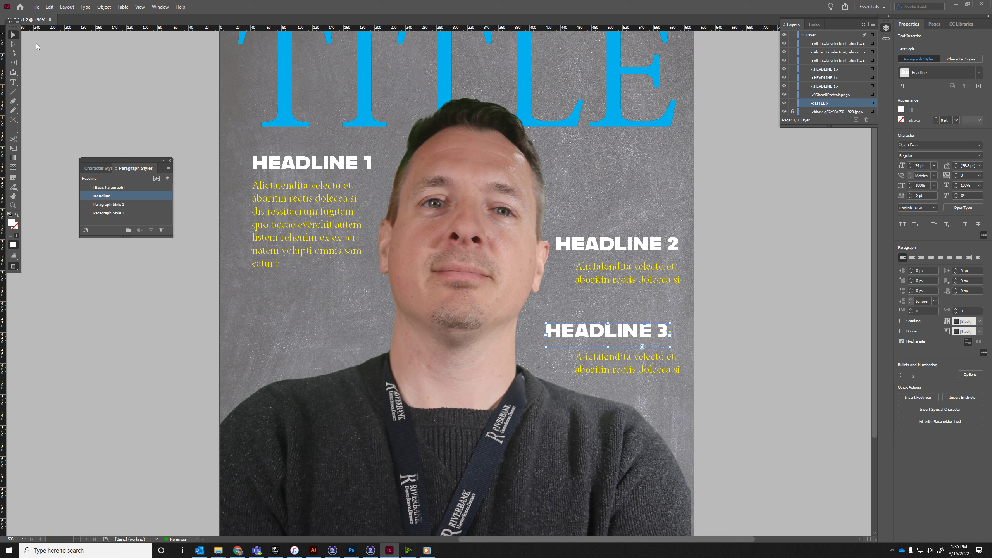
Move the body frames under HEADLINE 2 and HEADLINE 3 left so both start at about X 441.5 px
left_click_drag(640, 283, 630, 281)
left_click_drag(645, 359, 625, 364)
left_click_drag(615, 287, 610, 287)
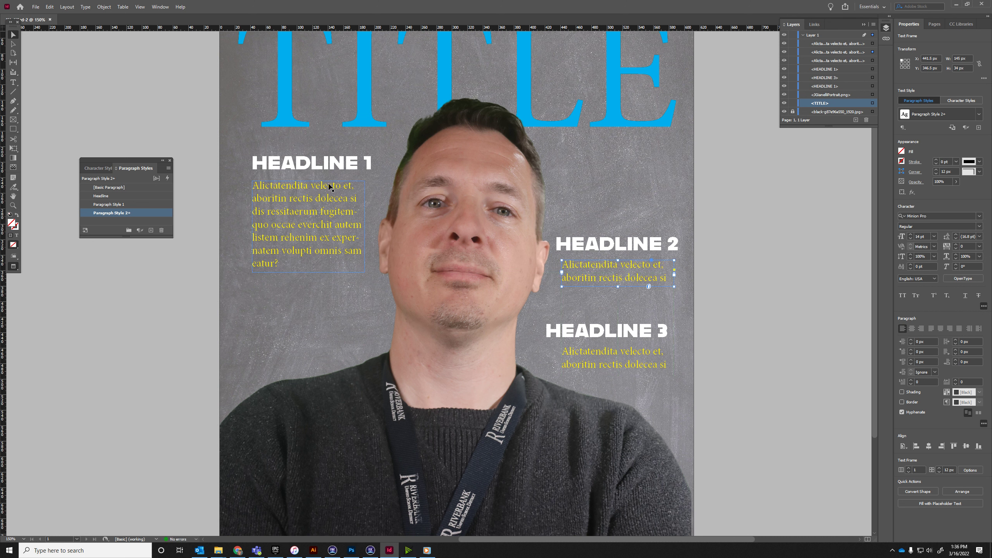
Set the fill of the body text under HEADLINE 1 to [Black] and redefine Paragraph Style 2 to match
key("t")
left_click(268, 188)
key("ctrl+a")
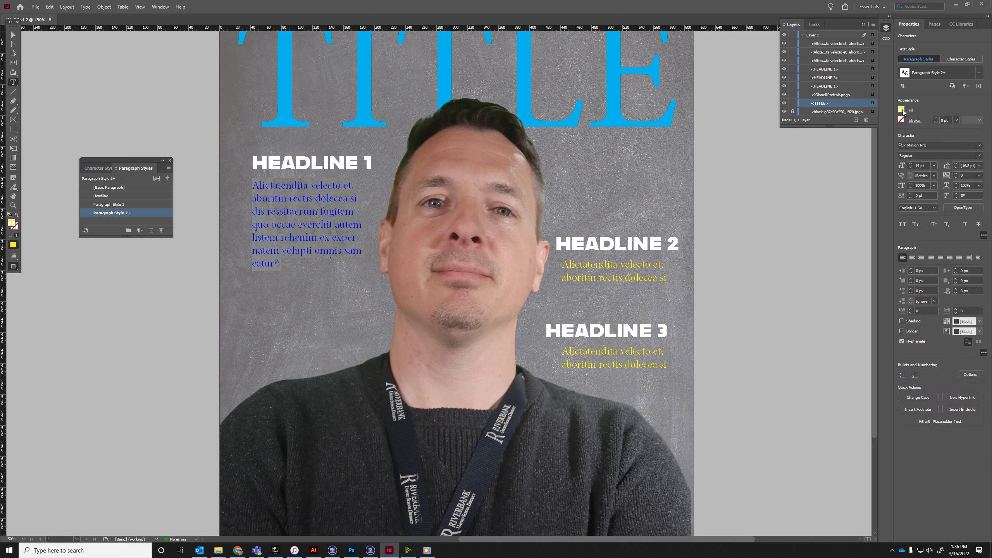
left_click(902, 110)
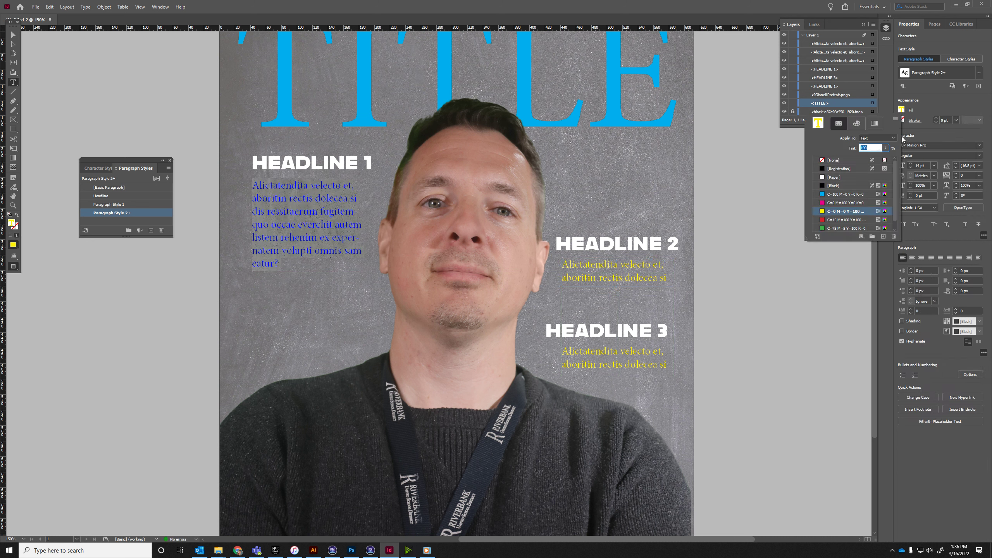
left_click(824, 186)
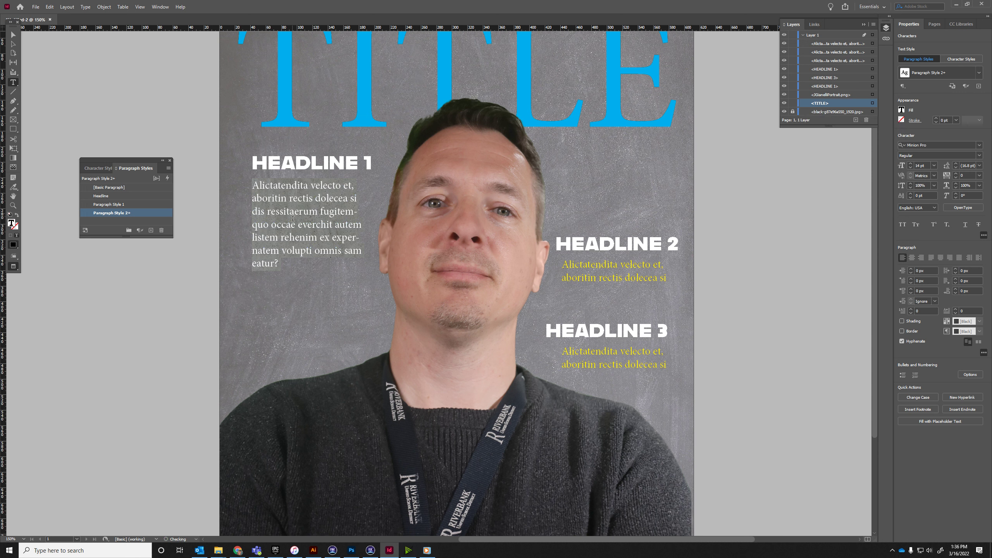
left_click(299, 258)
left_click_drag(297, 268, 245, 184)
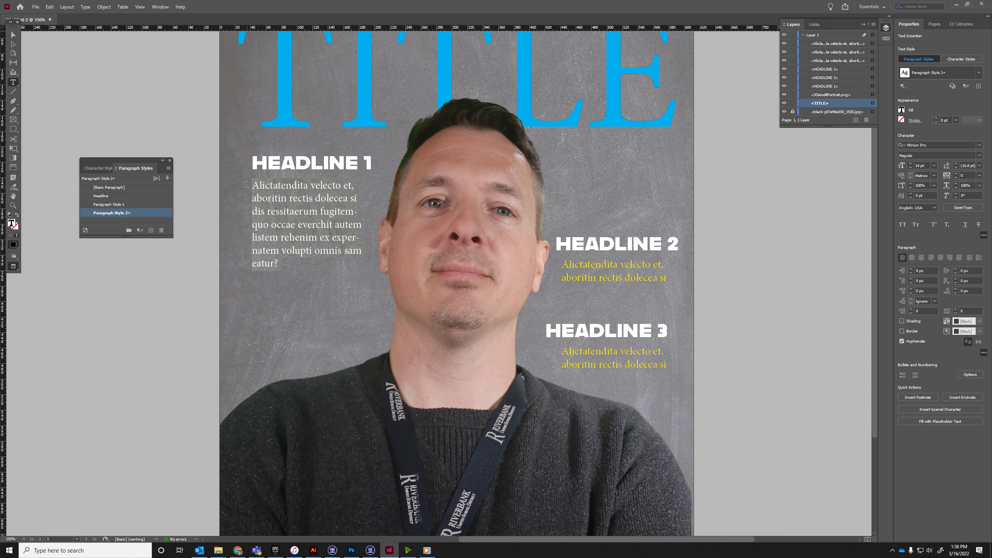
left_click(291, 211)
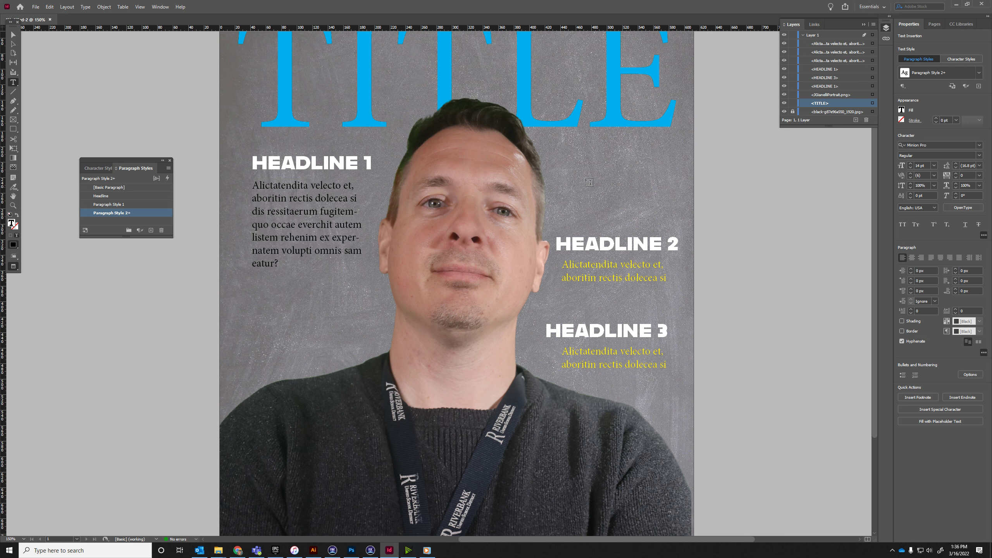
left_click(956, 86)
Apply the redefined Paragraph Style 2 to the body texts under HEADLINE 2 and HEADLINE 3
left_click(13, 34)
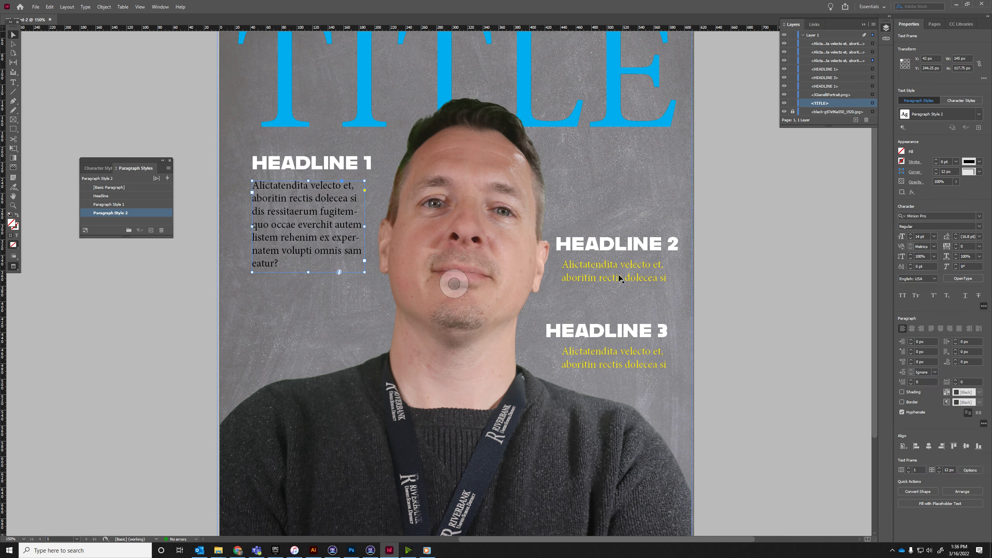
double_click(324, 210)
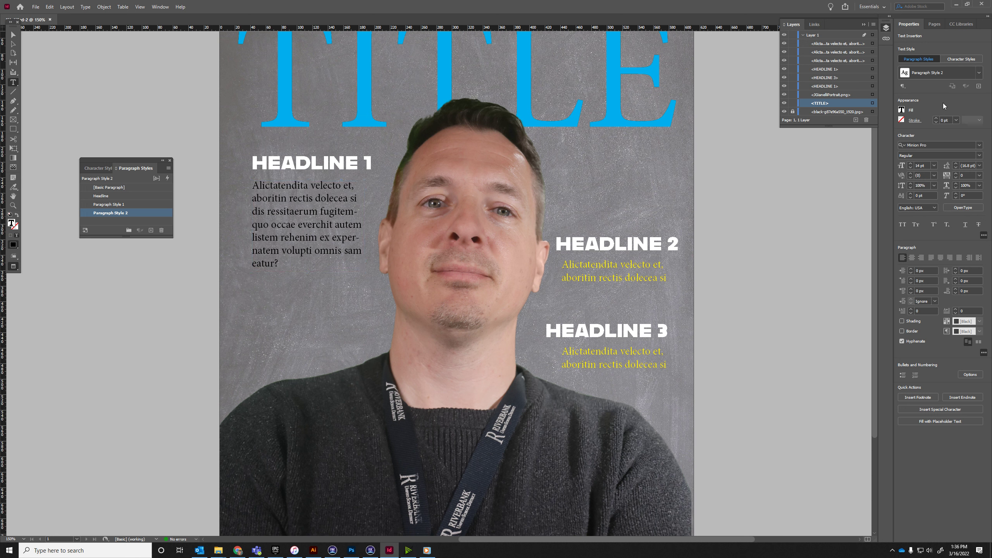
double_click(275, 212)
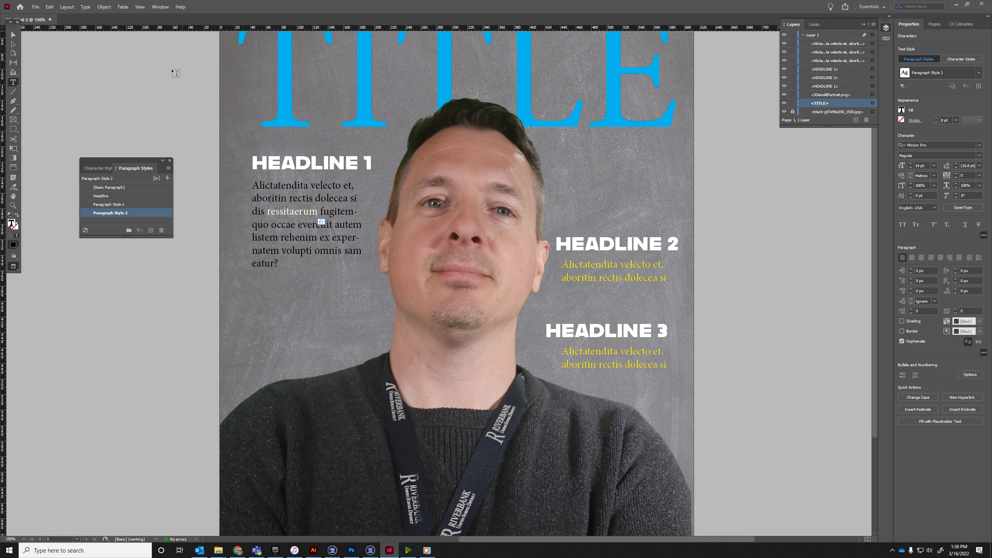
left_click(13, 35)
left_click(613, 272)
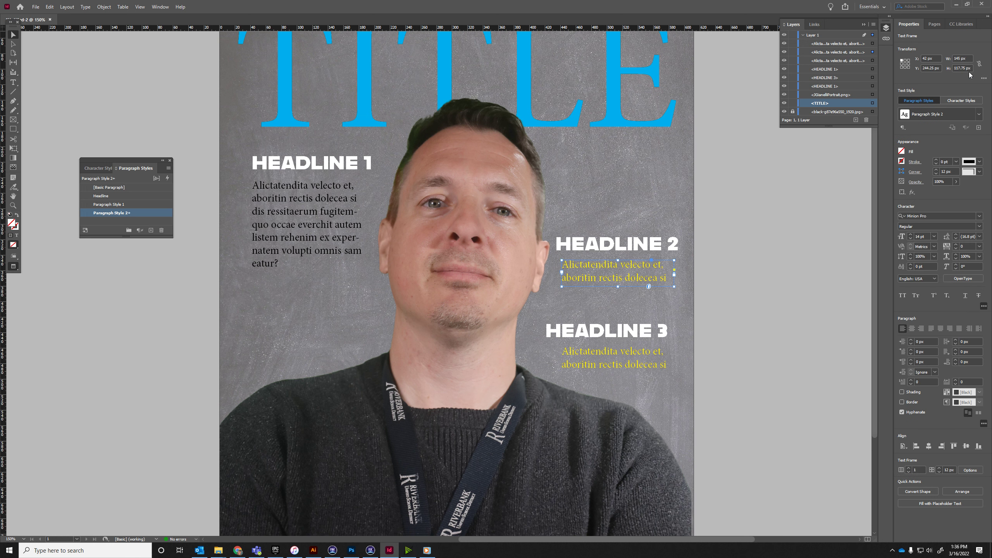
left_click(979, 114)
left_click(945, 169)
left_click(613, 365)
left_click(979, 114)
left_click(924, 170)
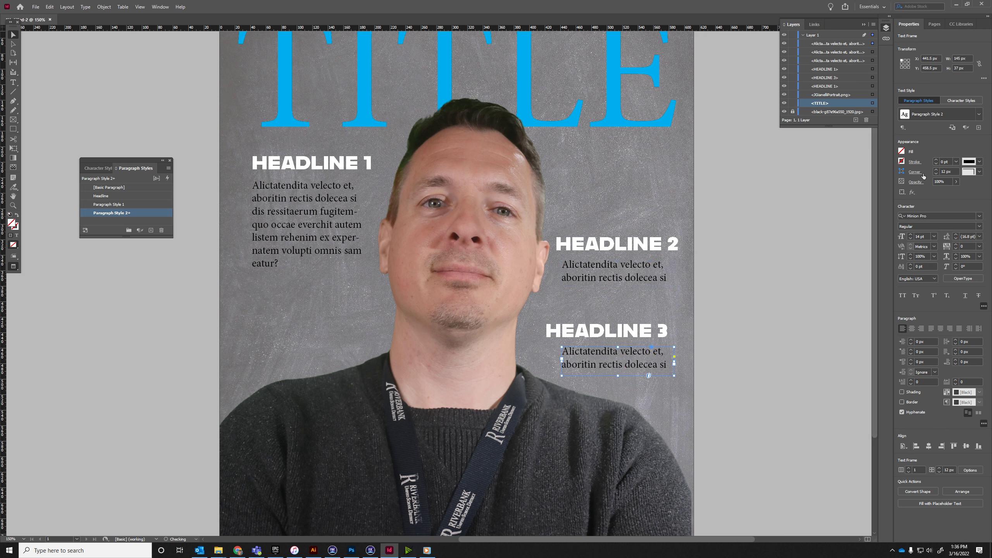
Set the HEADLINE 1 text fill to the C=100 M=0 Y=0 K=0 swatch and redefine the Headline paragraph style to match
left_click(641, 340)
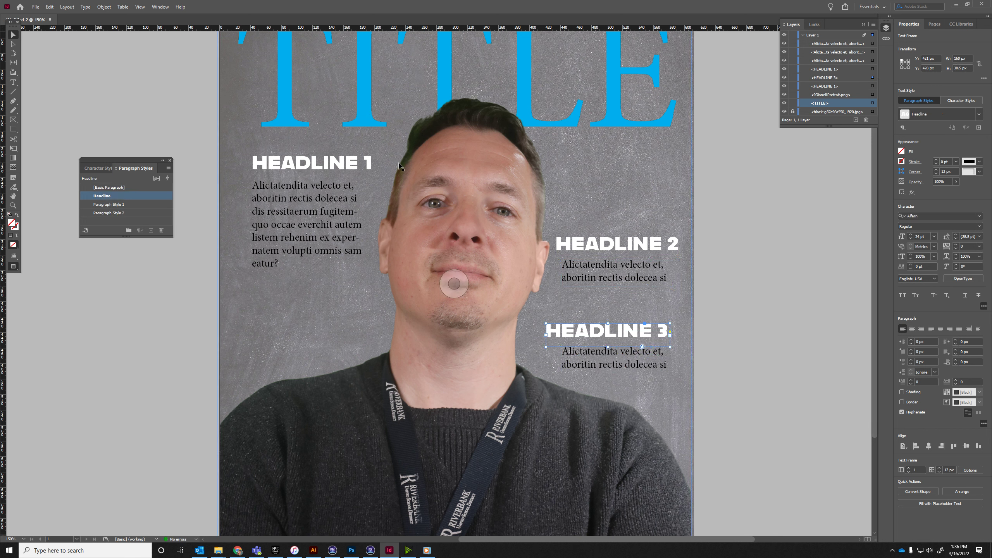
double_click(334, 167)
key("ctrl+a")
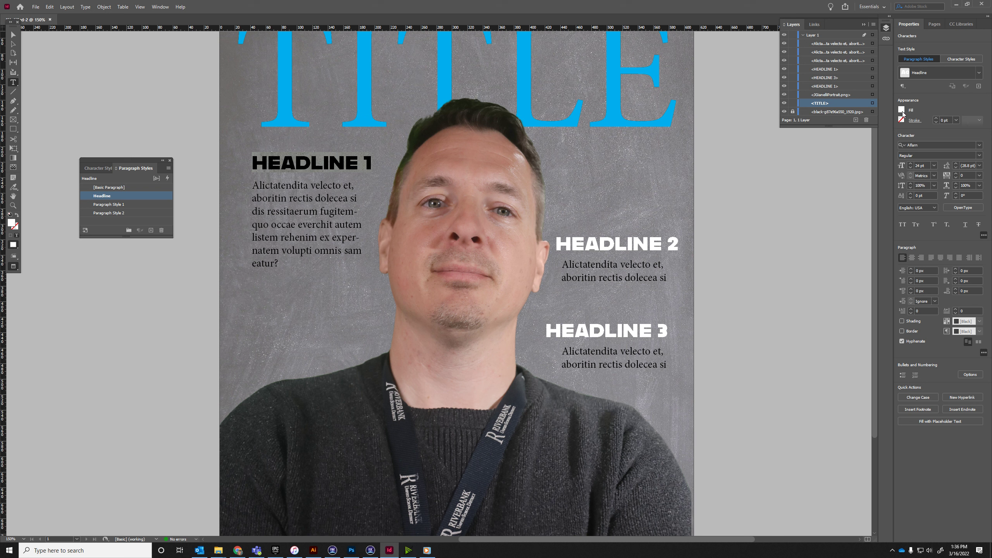
left_click(903, 110)
left_click(825, 194)
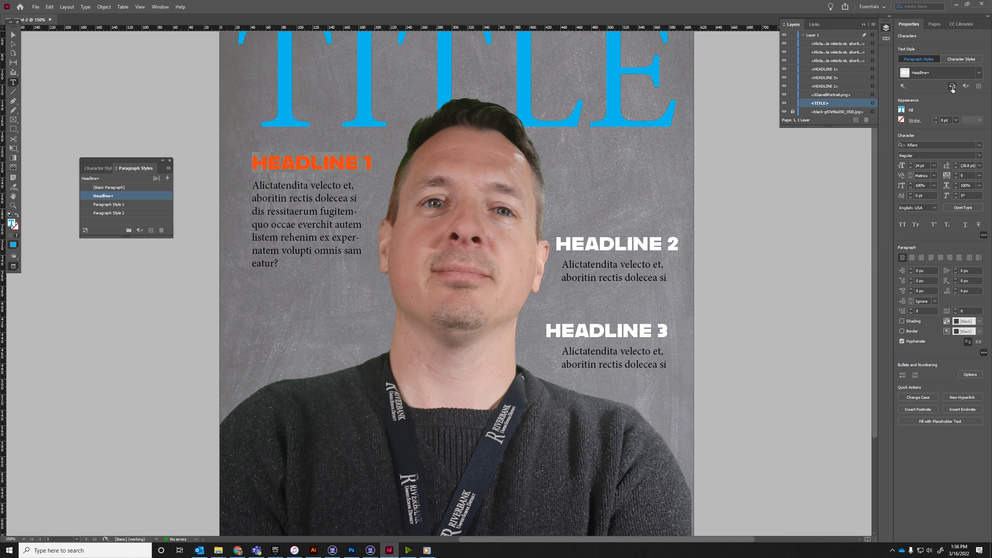
left_click(953, 87)
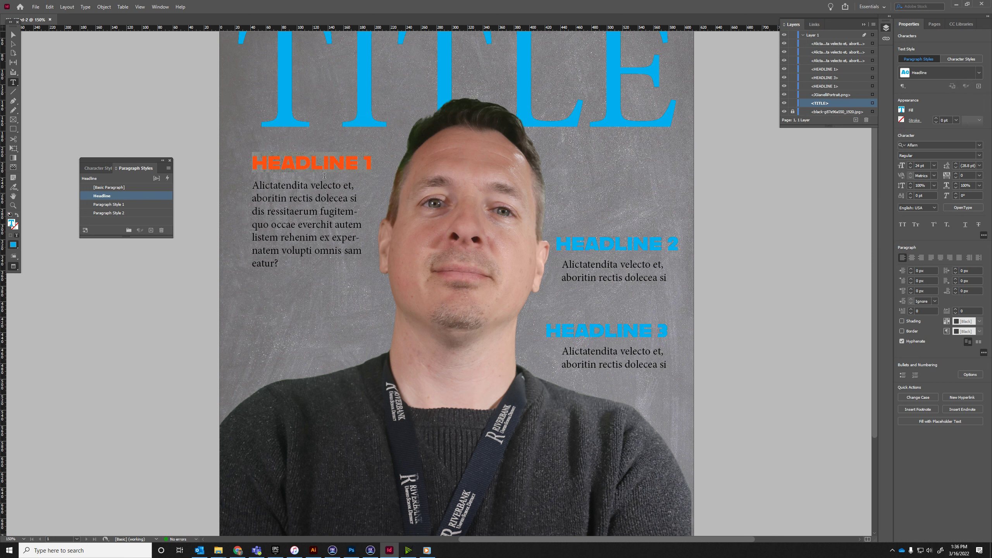
Move the HEADLINE 1 frame to about X 34.5 px, Y 217.5 px and show the page's layout guides
left_click(593, 264)
left_click(13, 35)
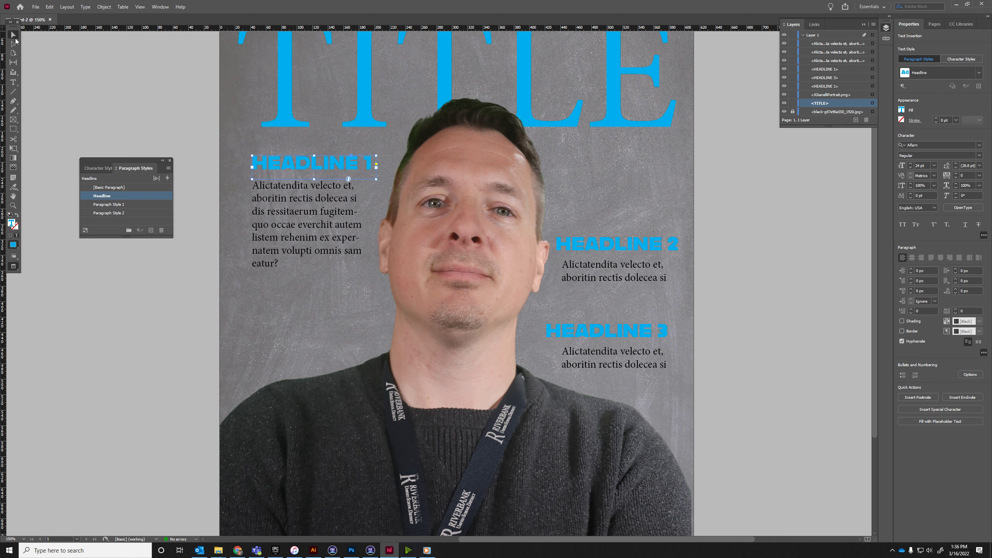
left_click(316, 167)
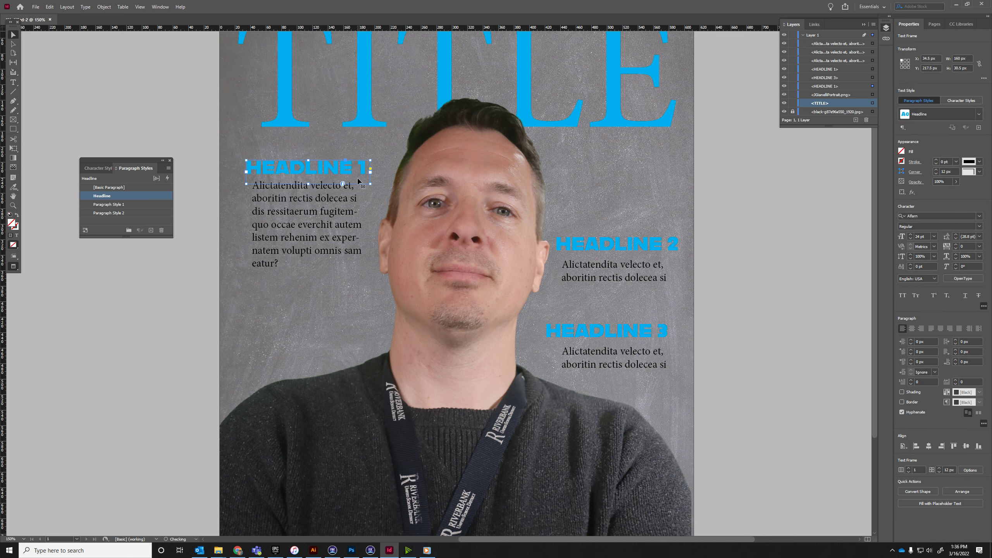
scroll(582, 202, "up", 4)
scroll(613, 187, "down", 8)
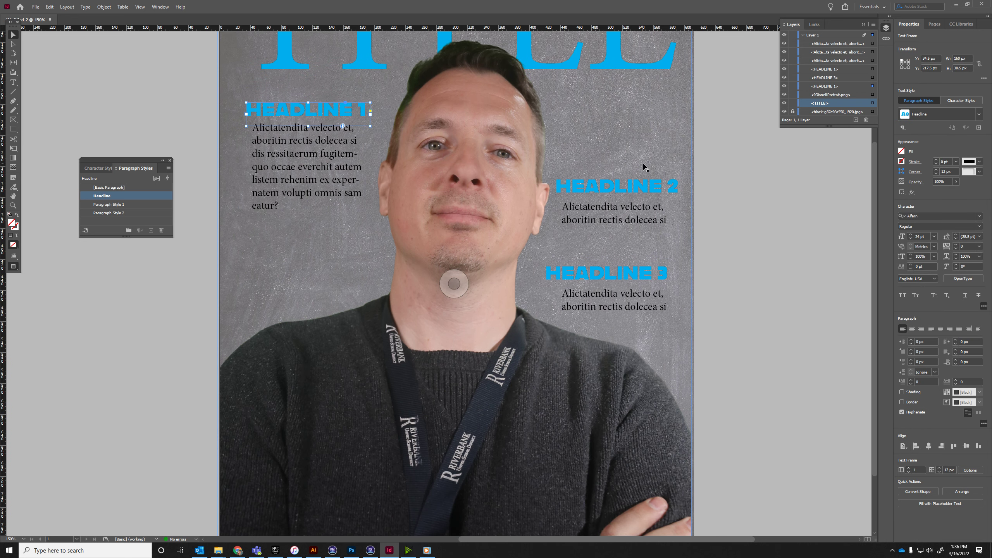
key("w")
scroll(728, 212, "up", 2)
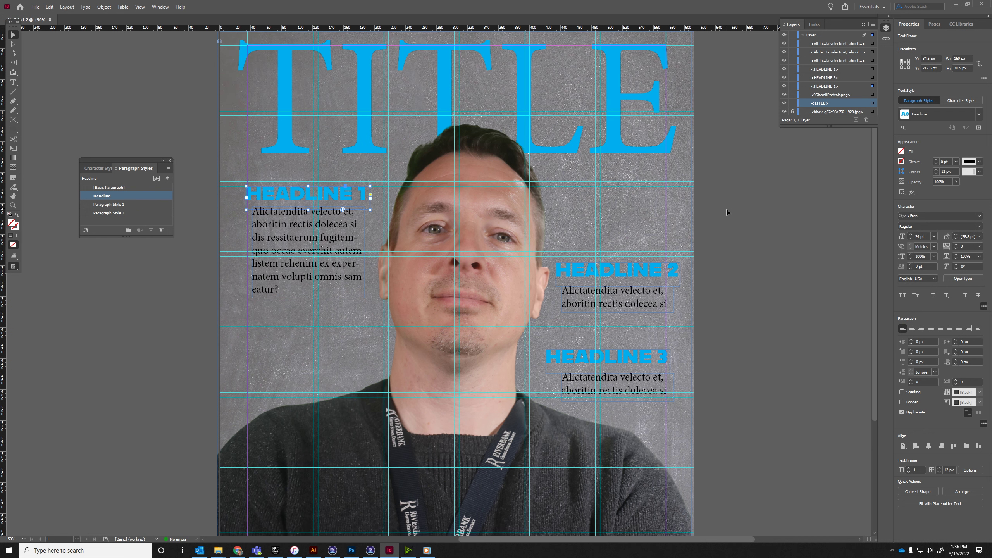
Move HEADLINE 1 and its body text lower on the cover, aligning the body text frame at X 36 px, Y 310.25 px
left_click_drag(333, 197, 338, 199)
left_click_drag(333, 260, 323, 315)
left_click_drag(326, 206, 326, 239)
left_click(330, 291)
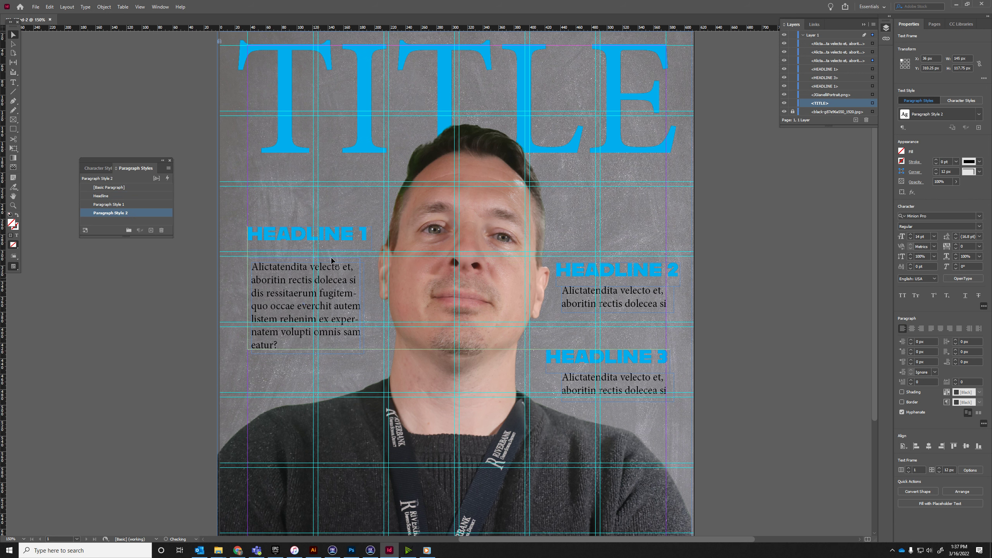
Shift the portrait frame to X 7 px, Y 18 px and lock the portrait in the layer stack
scroll(401, 189, "up", 3)
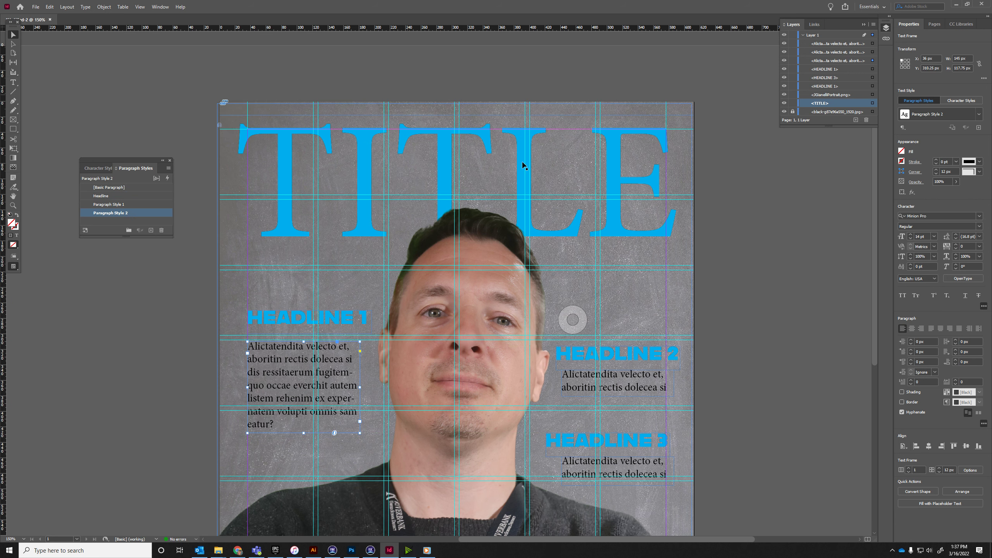
left_click(370, 163)
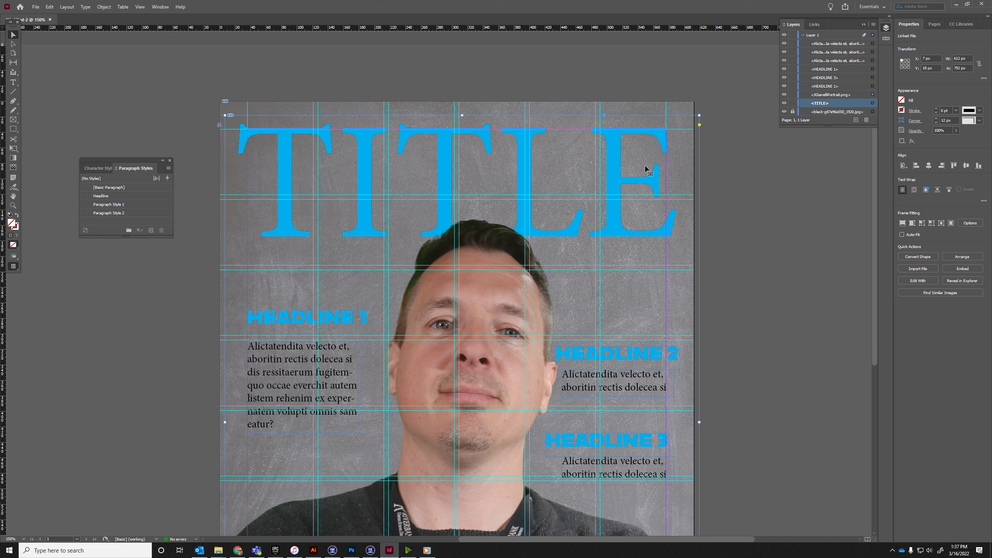
left_click(12, 84)
left_click(317, 181)
left_click(269, 163)
left_click(273, 132)
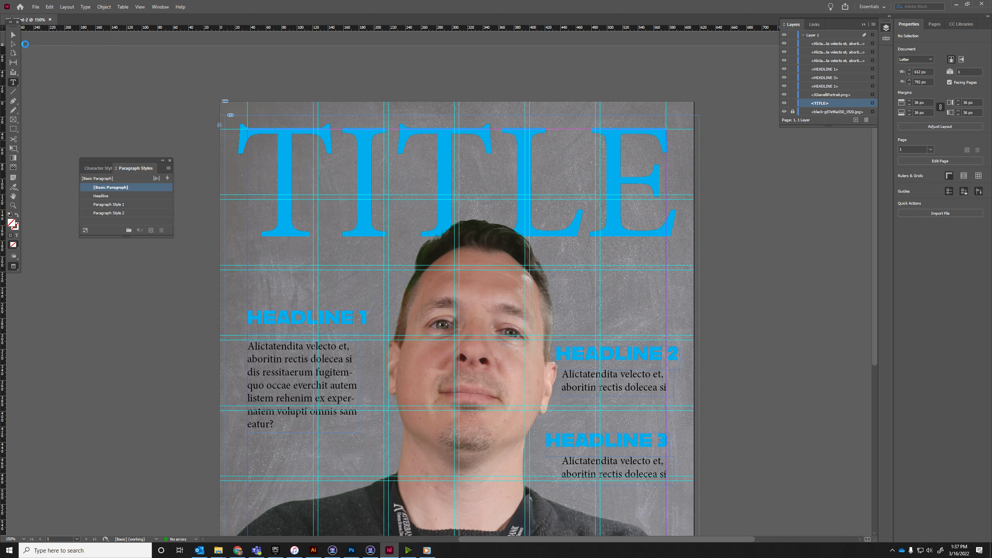
left_click(13, 36)
double_click(329, 154)
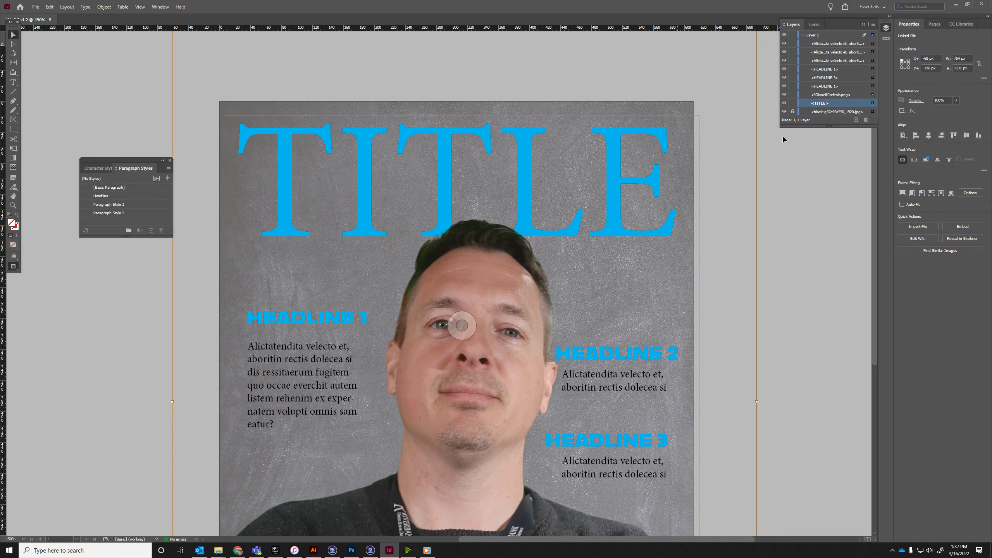
left_click(793, 95)
Set the TITLE text size to 202 pt and nudge its frame down to Y 27 px against the page guides
triple_click(611, 176)
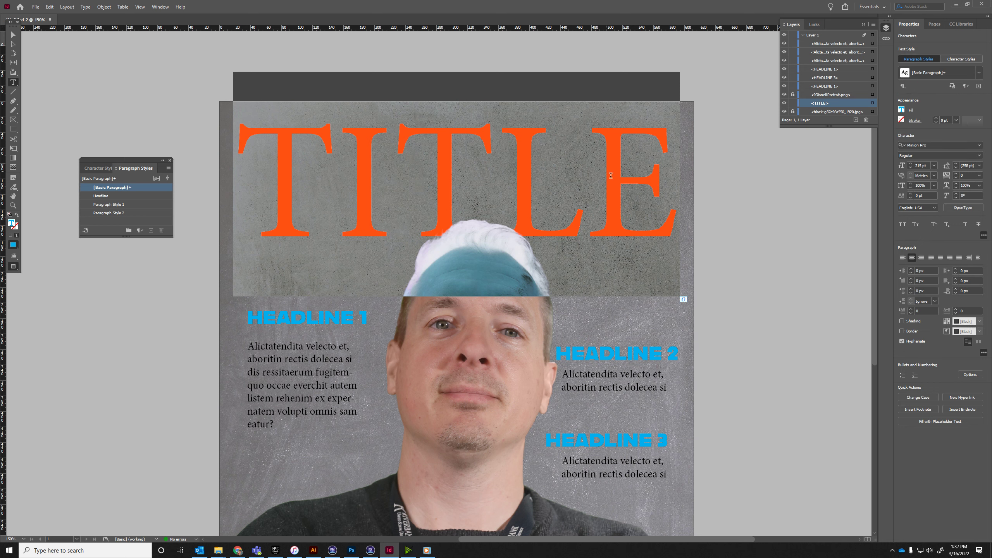
left_click_drag(910, 168, 911, 167)
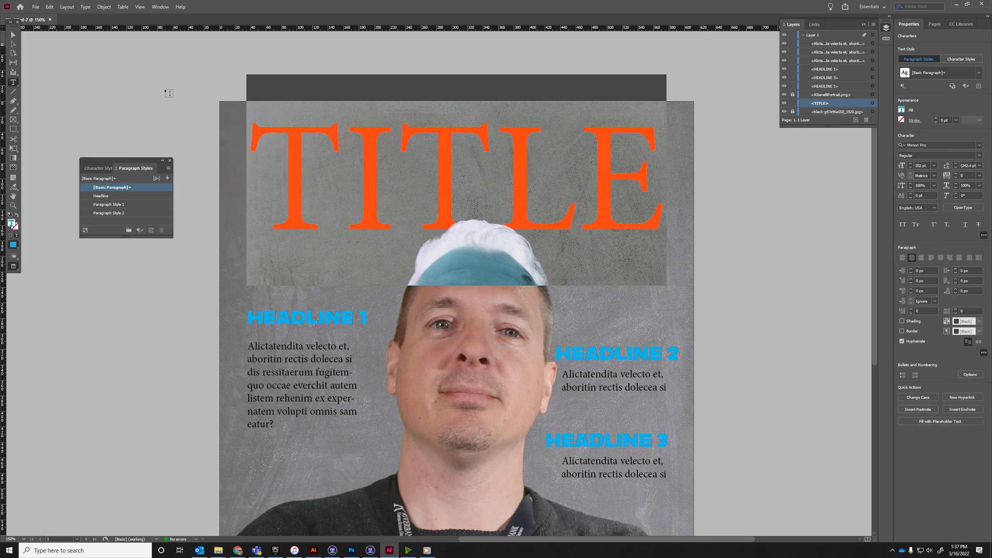
left_click(14, 35)
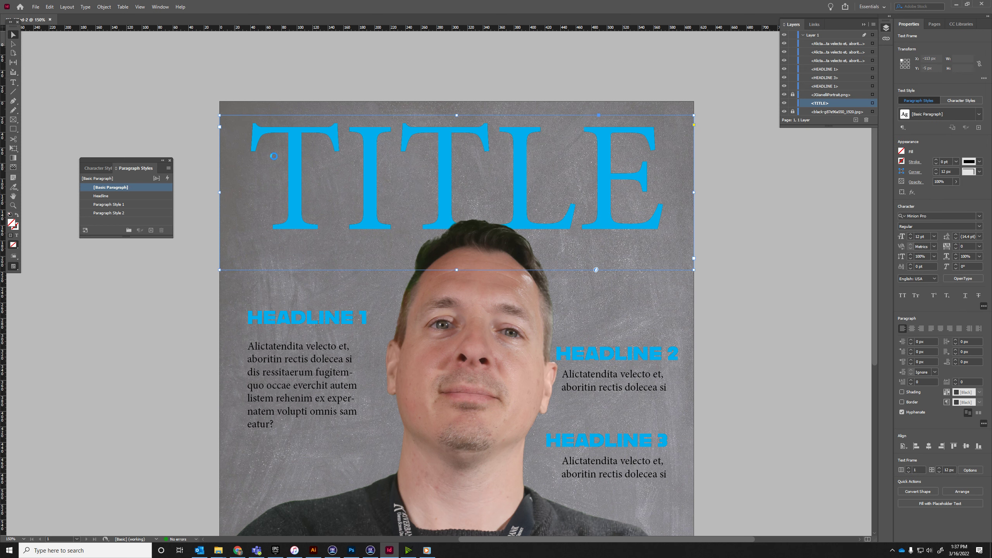
key("w")
left_click(286, 145)
key("shift+Down")
key("Up")
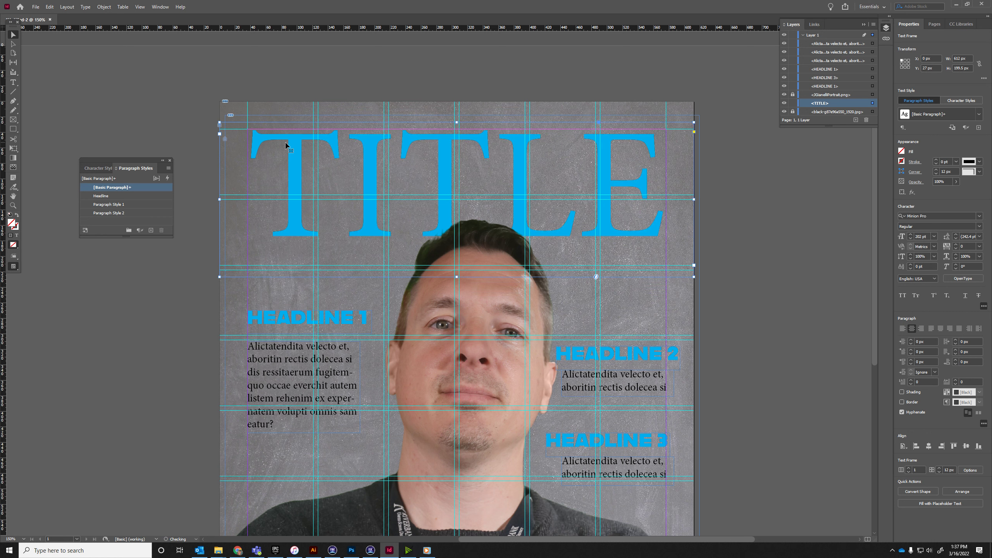
Fit the HEADLINE 1 frame to its text and move it to X 36 px, Y 284.25 px, directly above its body text
scroll(752, 275, "down", 6)
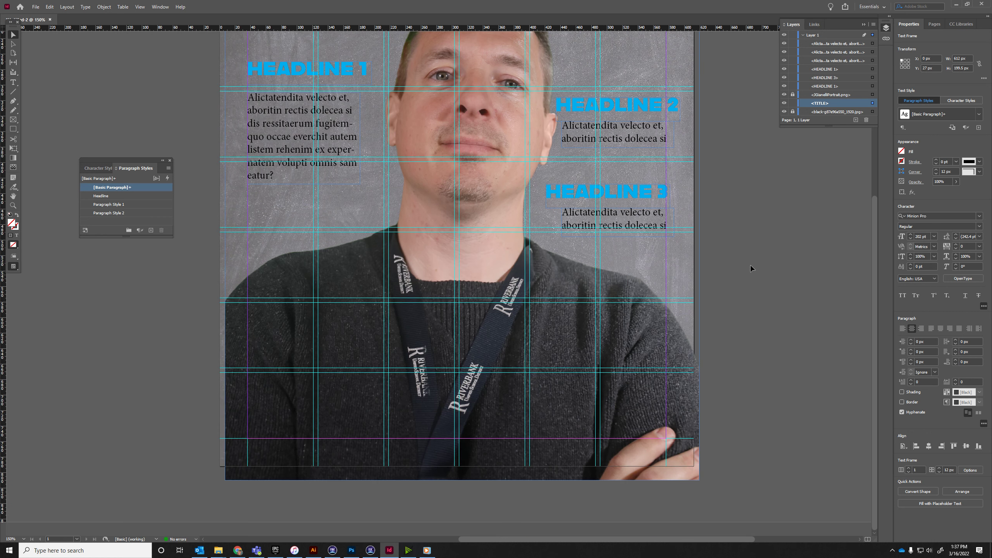
left_click(792, 283)
scroll(792, 283, "up", 4)
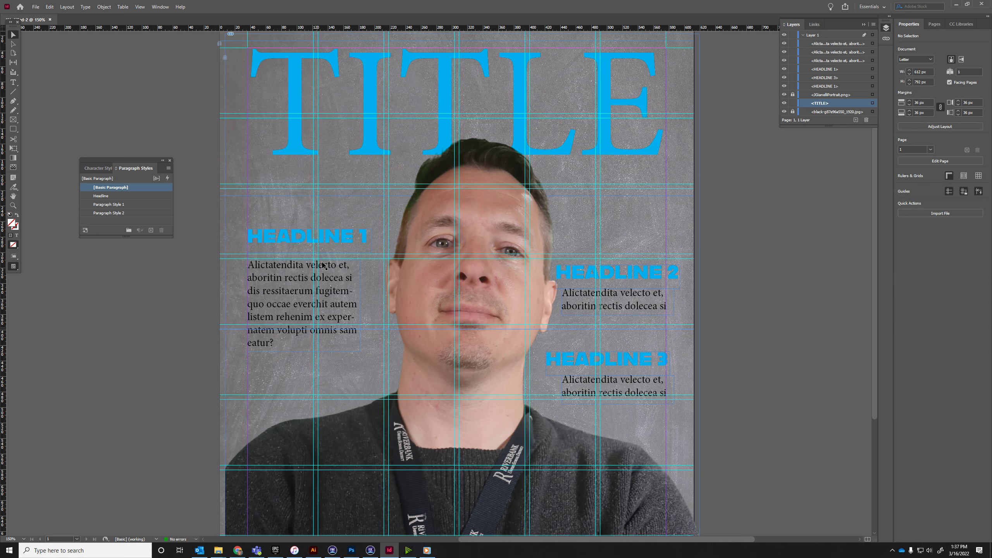
left_click_drag(293, 242, 301, 258)
double_click(310, 260)
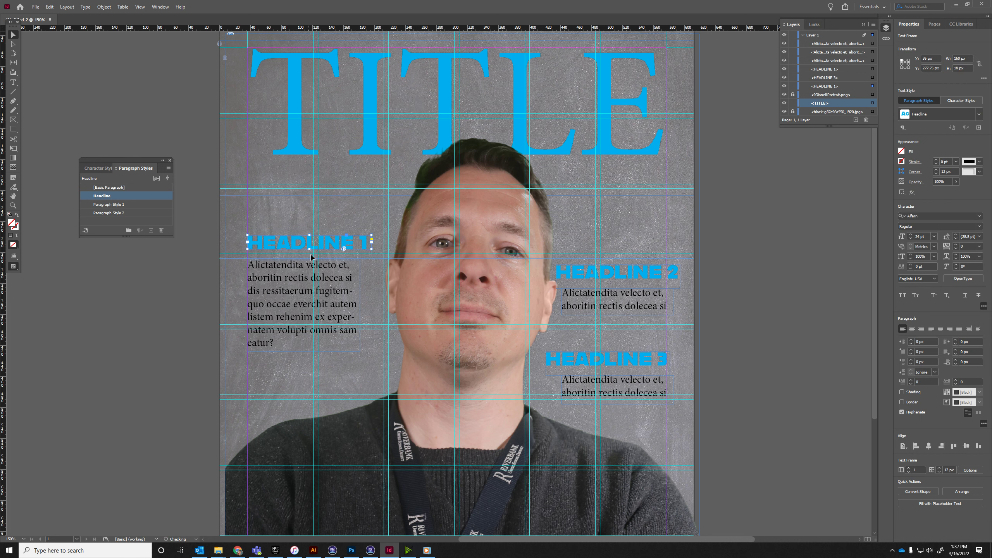
left_click_drag(302, 246, 304, 250)
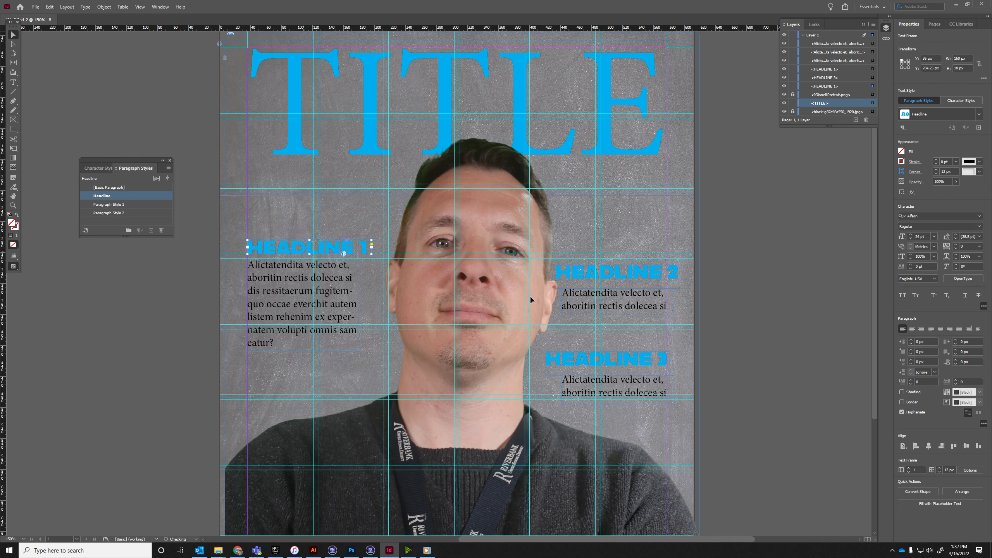
Fit the HEADLINE 2 frame to its text, move it to X 416 px, Y 281 px, and place its body text directly beneath
left_click_drag(633, 279, 610, 238)
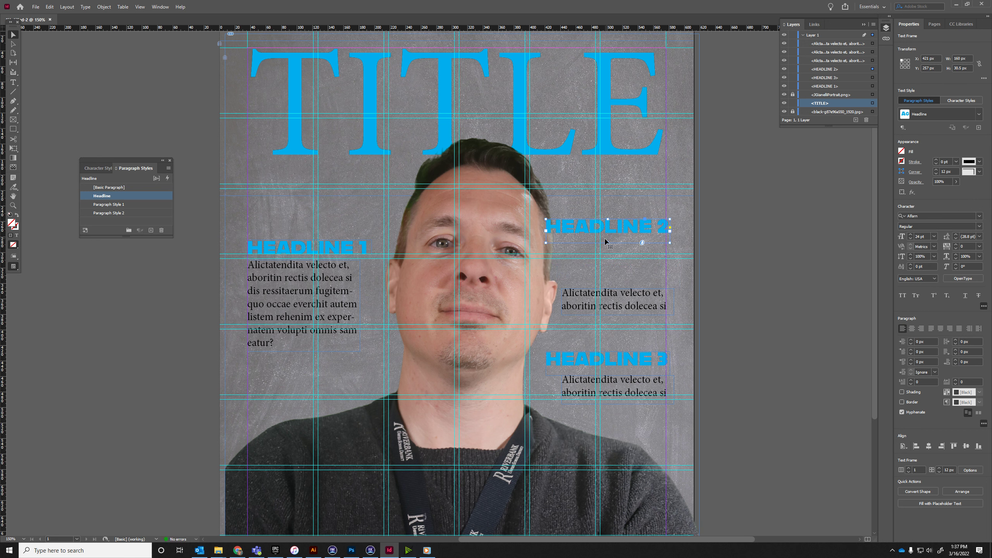
double_click(612, 246)
left_click_drag(618, 228, 617, 251)
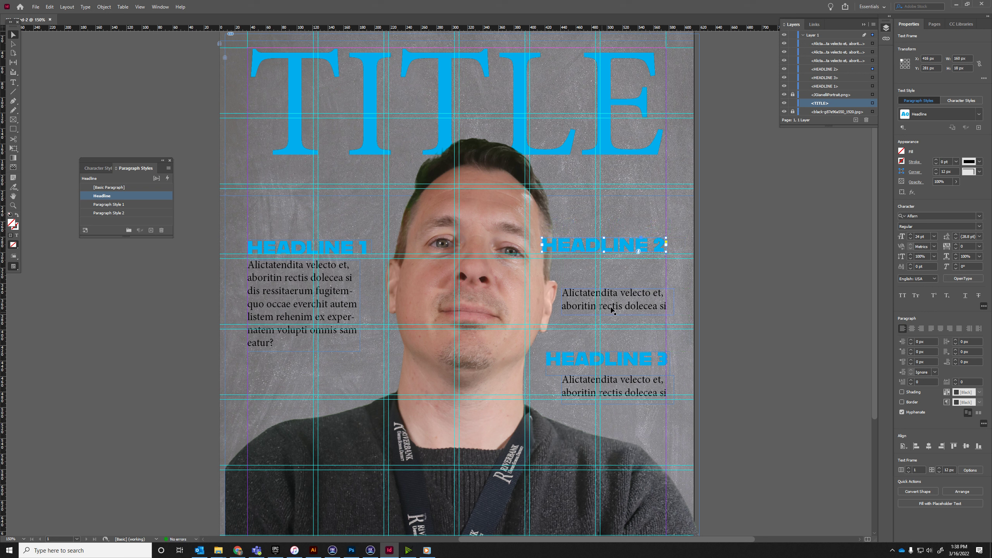
left_click_drag(617, 308, 601, 281)
Move HEADLINE 3 up below the HEADLINE 2 body text and align its own body text beneath with the text above
left_click_drag(604, 364, 599, 317)
left_click_drag(624, 323, 616, 319)
left_click_drag(614, 379, 611, 322)
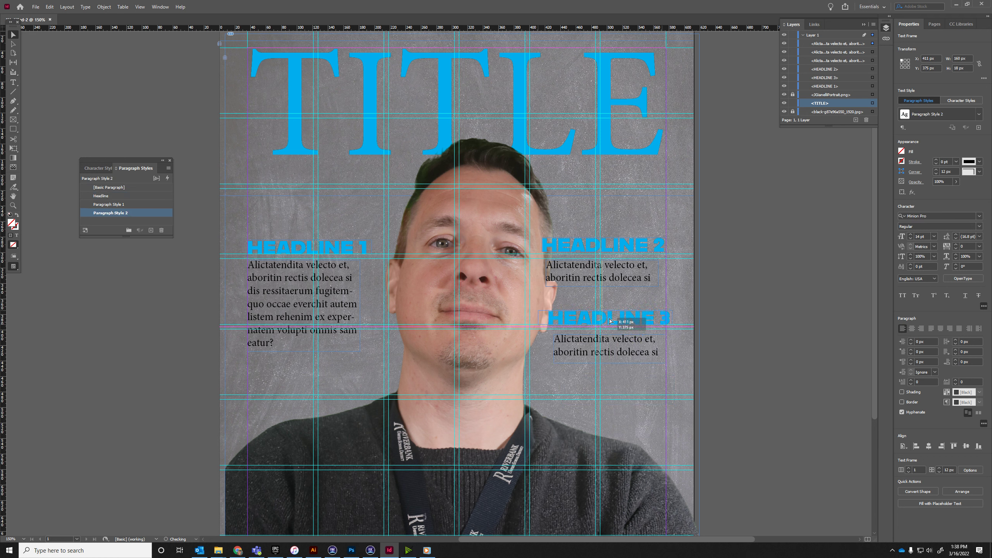
key("w")
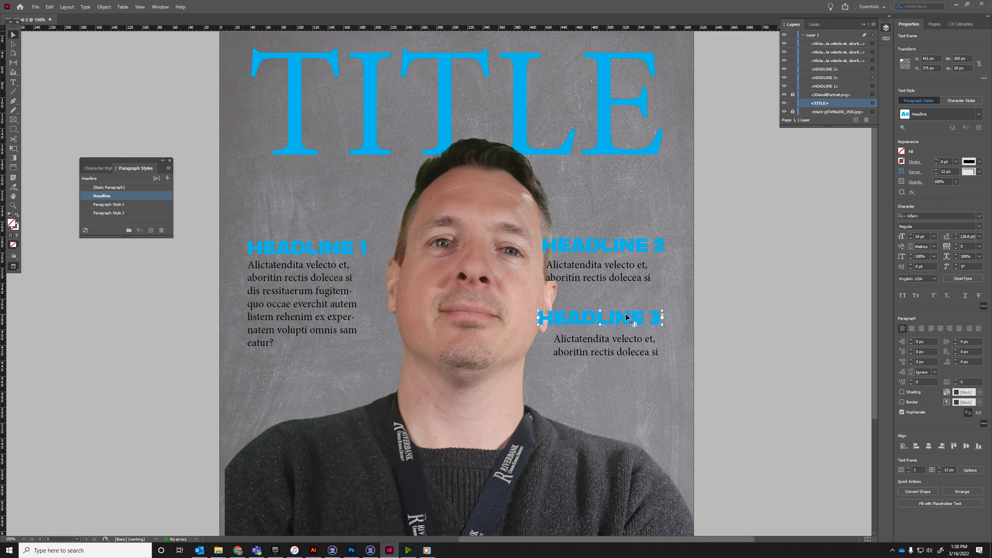
left_click_drag(630, 350, 623, 349)
left_click(735, 343)
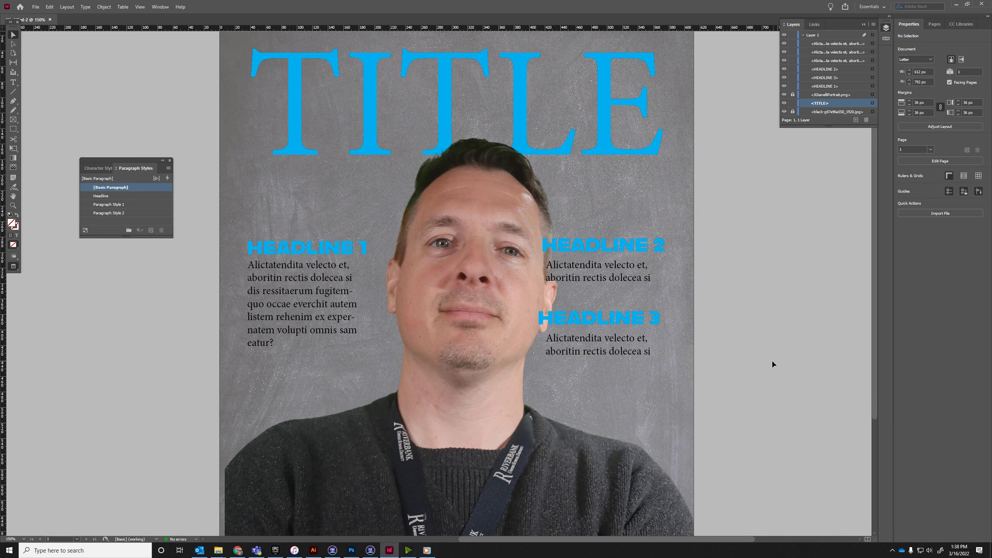
Review the whole cover layout without guides and turn the guides back on
scroll(442, 312, "down", 4)
scroll(436, 330, "up", 4)
scroll(435, 330, "down", 1)
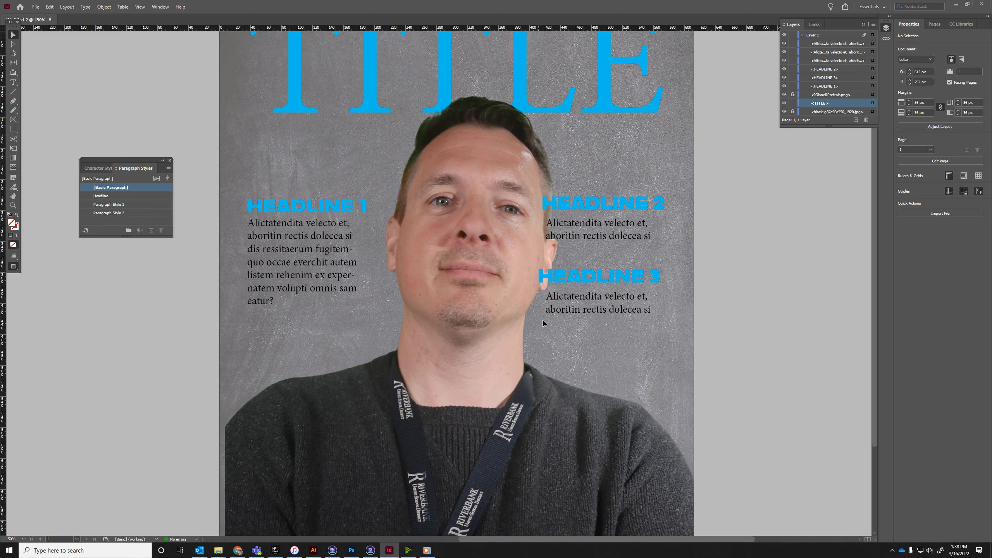
key("w")
key("Tab")
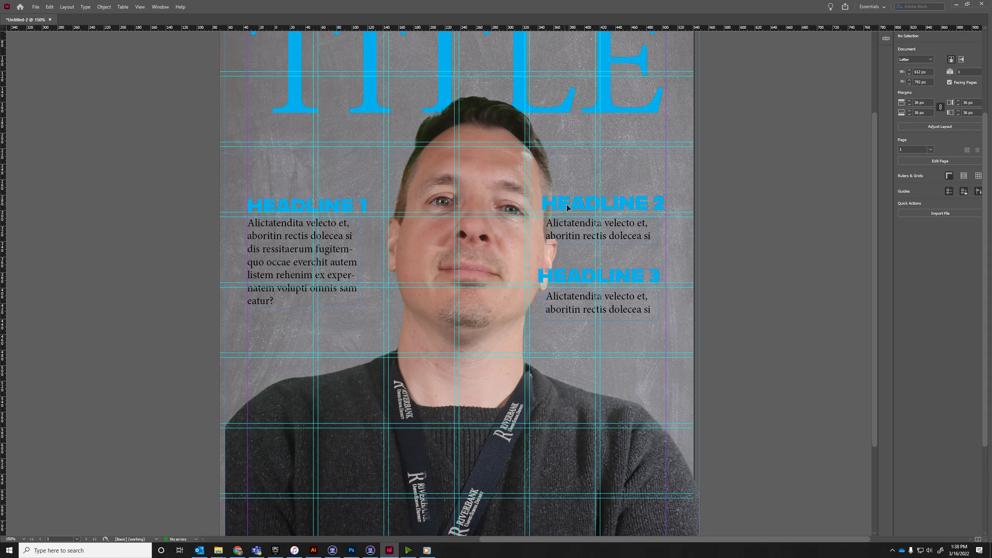
key("Tab")
scroll(392, 494, "up", 2)
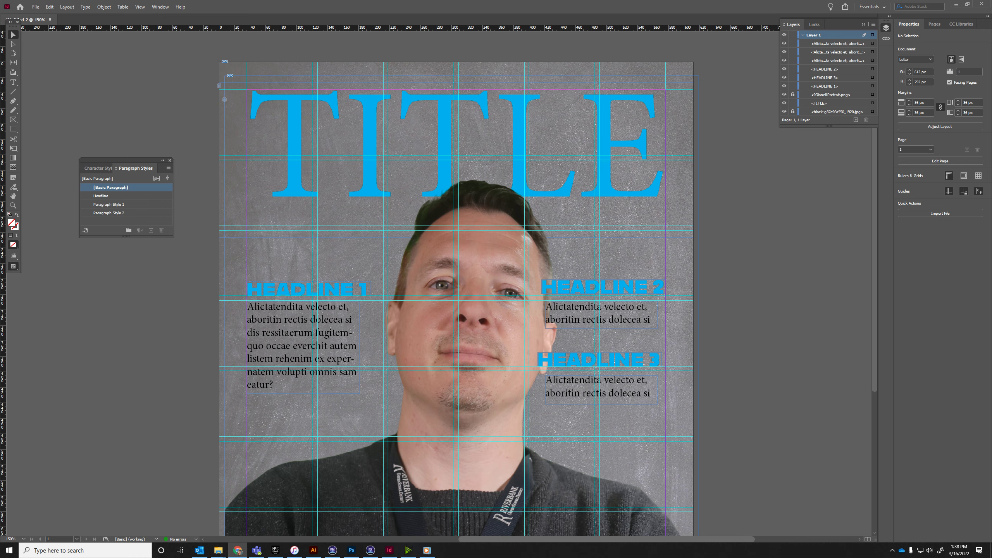
Switch to Chrome and examine the headline placement on example magazine covers such as CASUAL and ELLE in the image results
left_click_drag(0, 14, 486, 1)
left_click(187, 105)
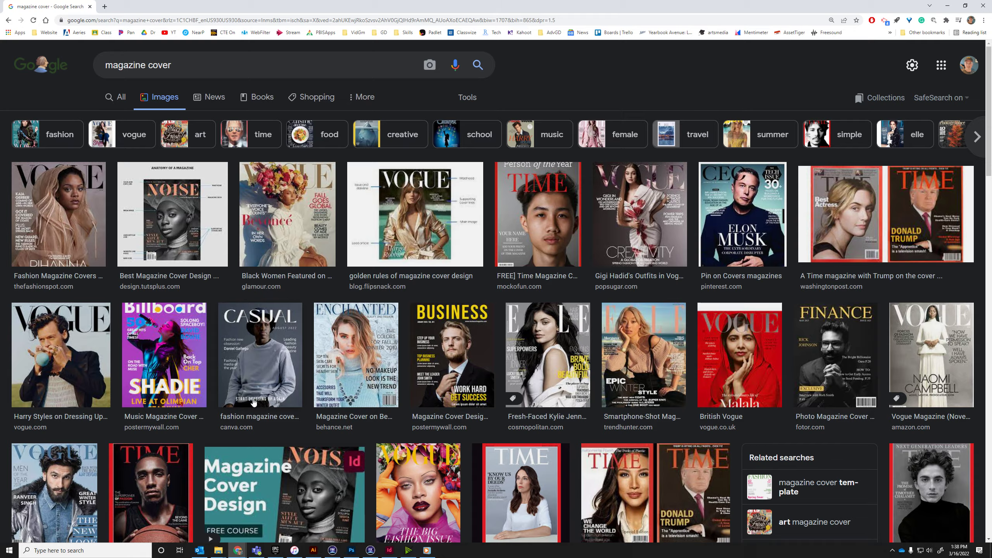
left_click(256, 387)
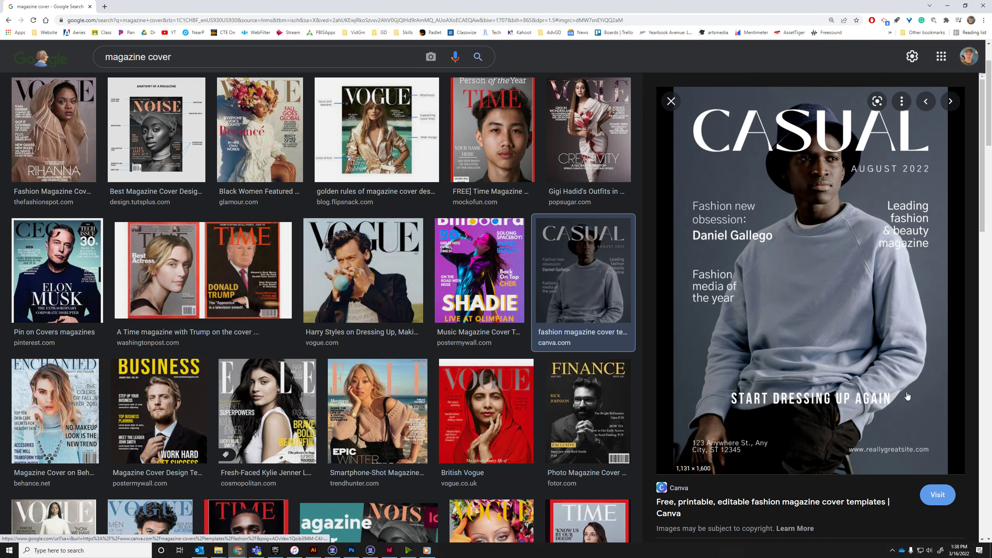
left_click(332, 411)
scroll(507, 366, "down", 3)
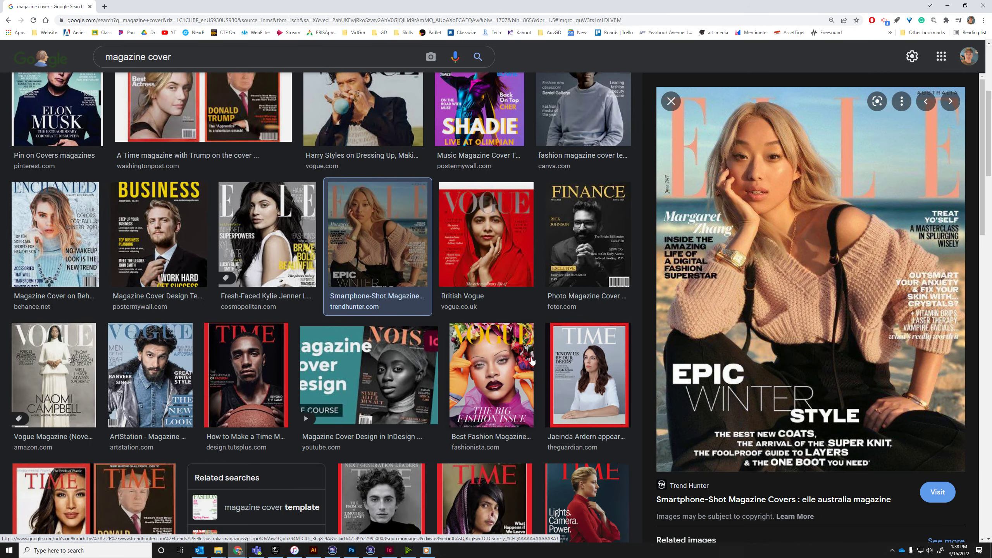
left_click(507, 366)
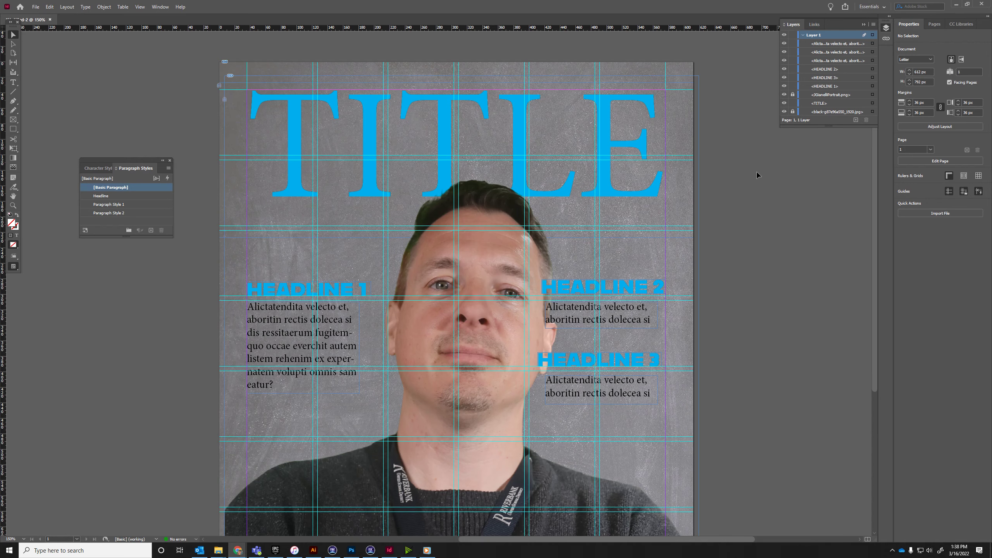
Create a wide text frame across the chest of the portrait and set its text size to 72 pt
scroll(760, 176, "down", 5)
scroll(735, 261, "up", 2)
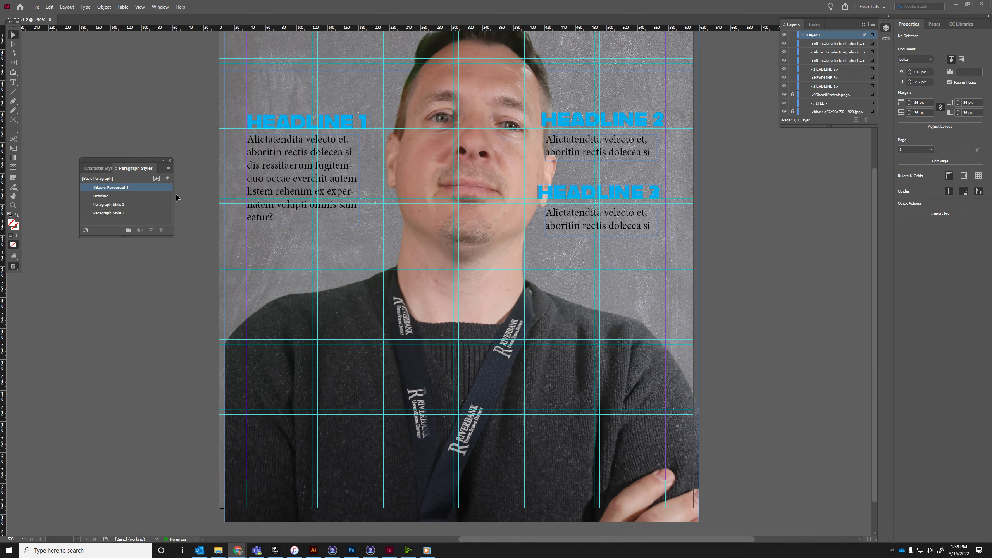
left_click(15, 82)
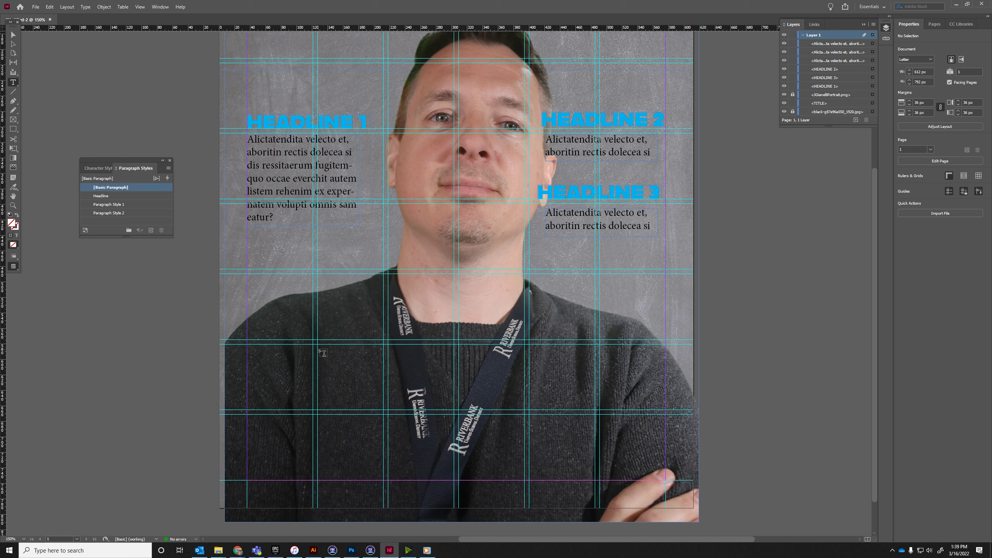
left_click_drag(323, 350, 593, 419)
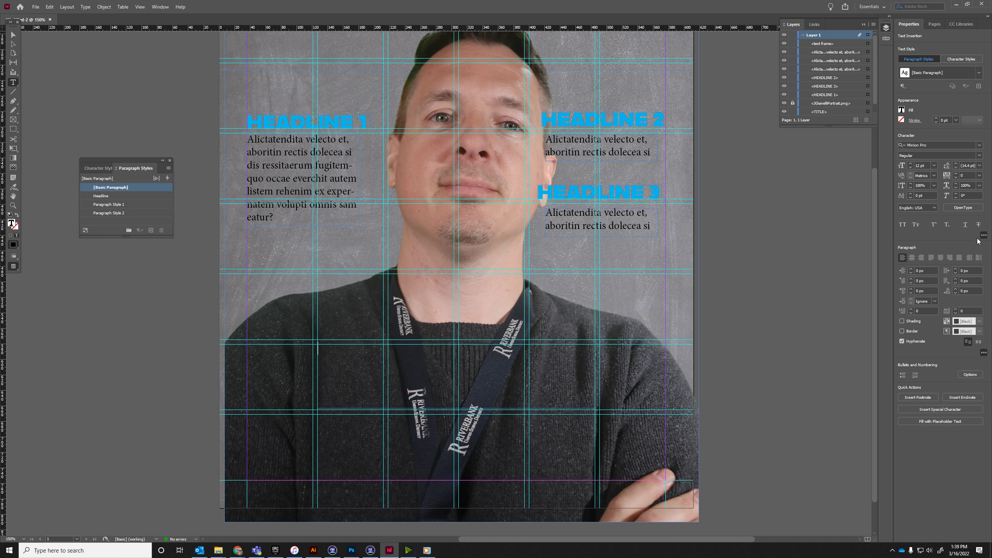
left_click(935, 166)
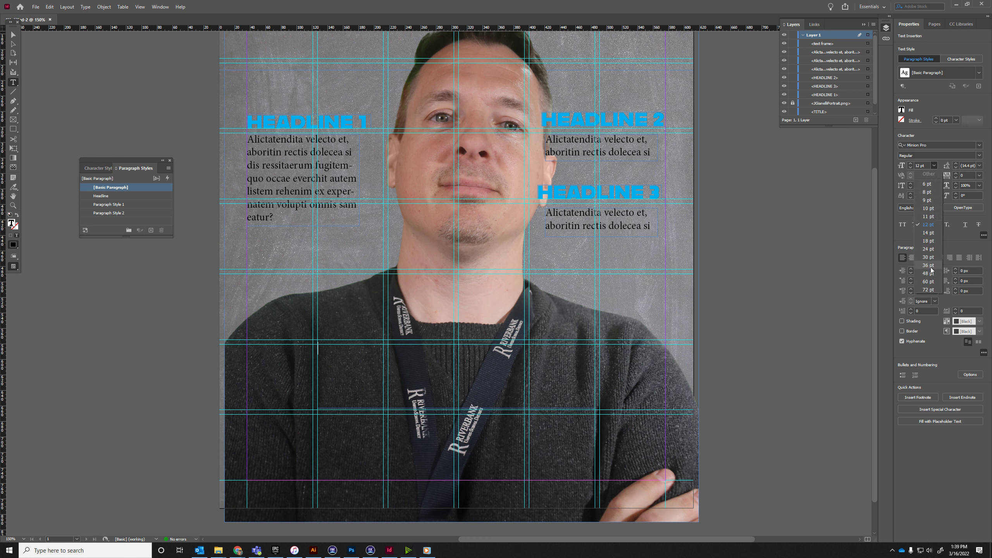
left_click(929, 291)
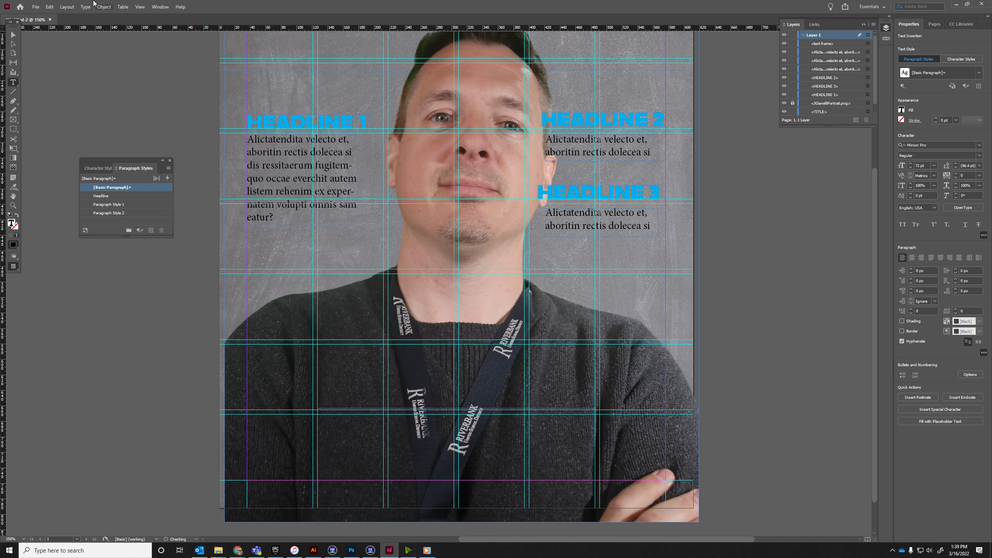
Fill the new text frame on the chest with placeholder text
left_click(67, 6)
mouse_move(124, 11)
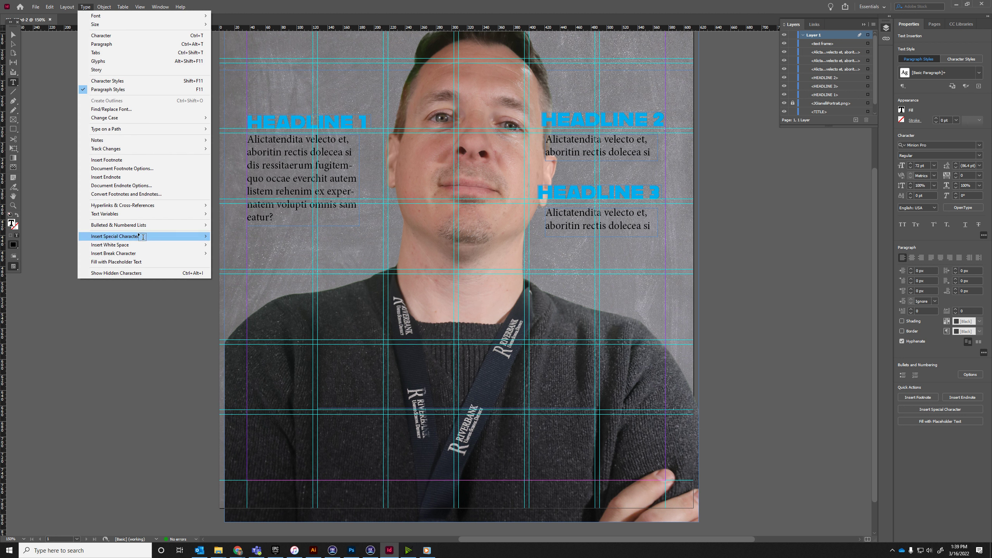
mouse_move(142, 236)
left_click(145, 262)
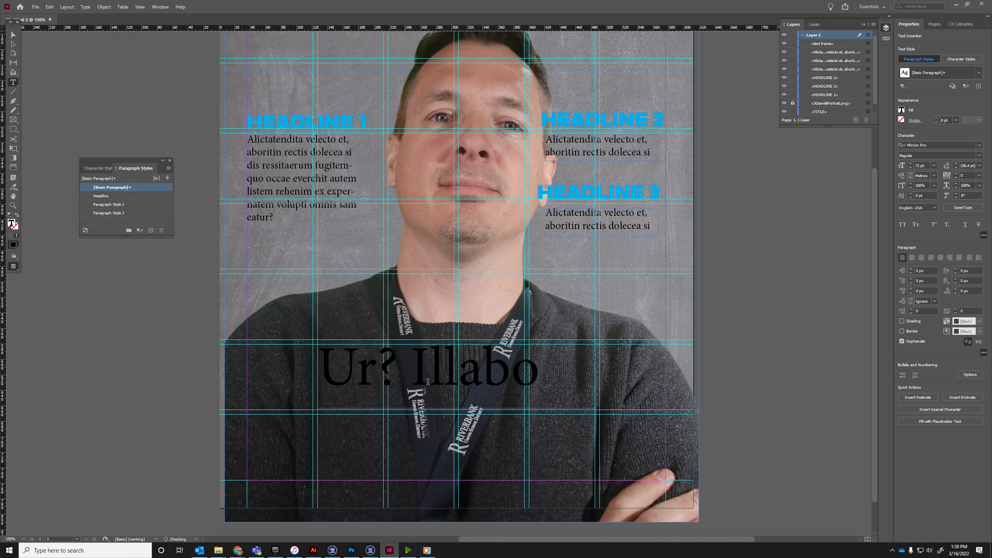
Set the fill of the large placeholder text on the chest to white and leave text editing
triple_click(420, 368)
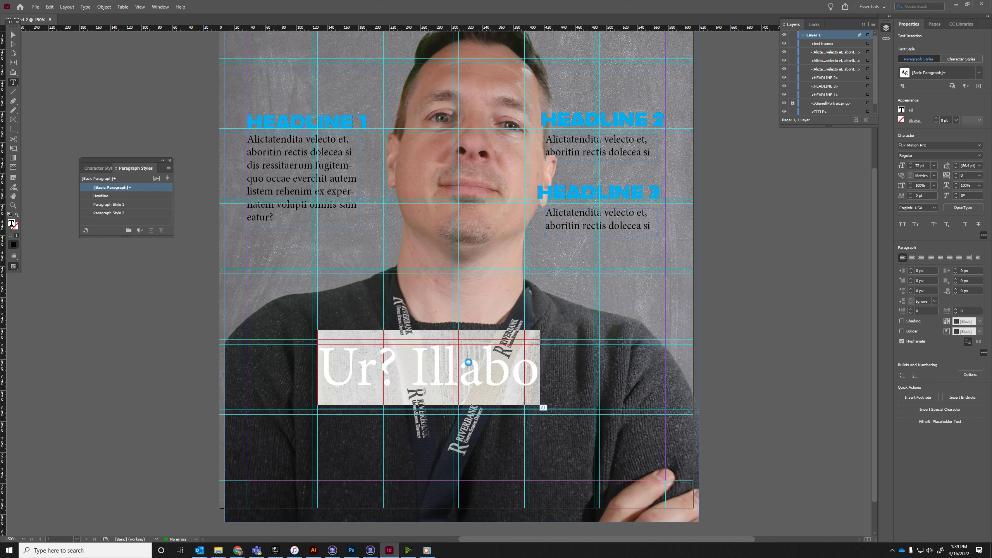
left_click(902, 110)
left_click(834, 178)
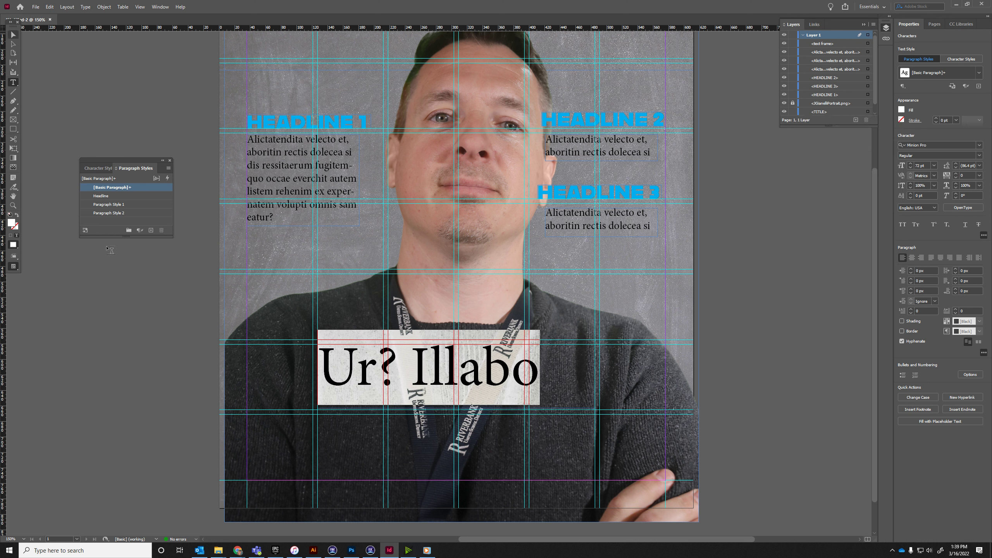
left_click(12, 35)
left_click(161, 348)
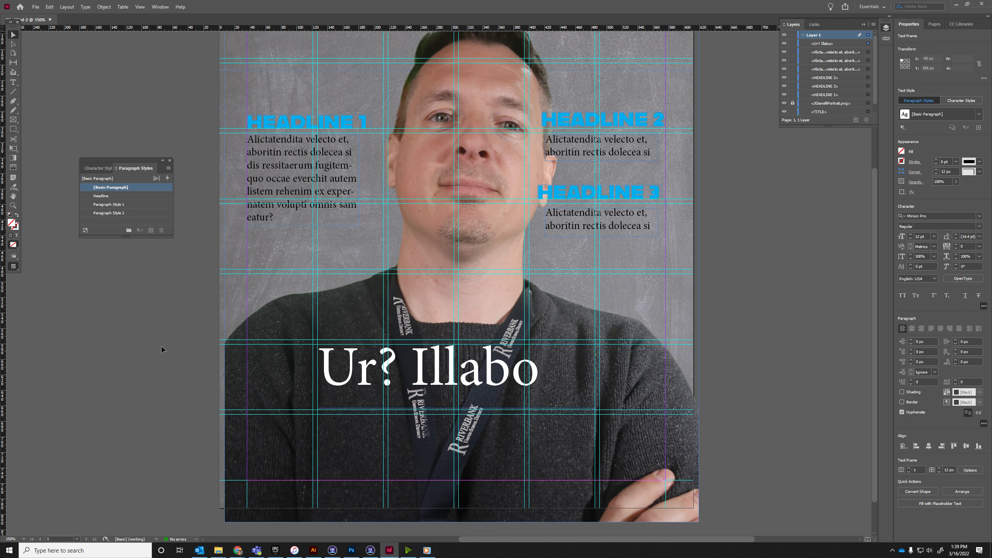
Centre the large white text on the chest and widen its frame to both page margins, 540 px wide
left_click(460, 347)
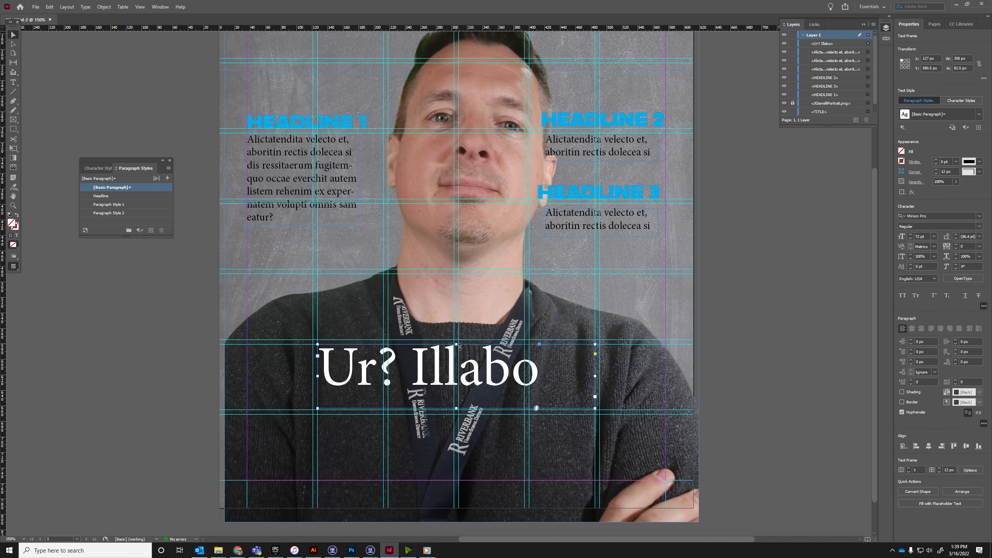
left_click(913, 327)
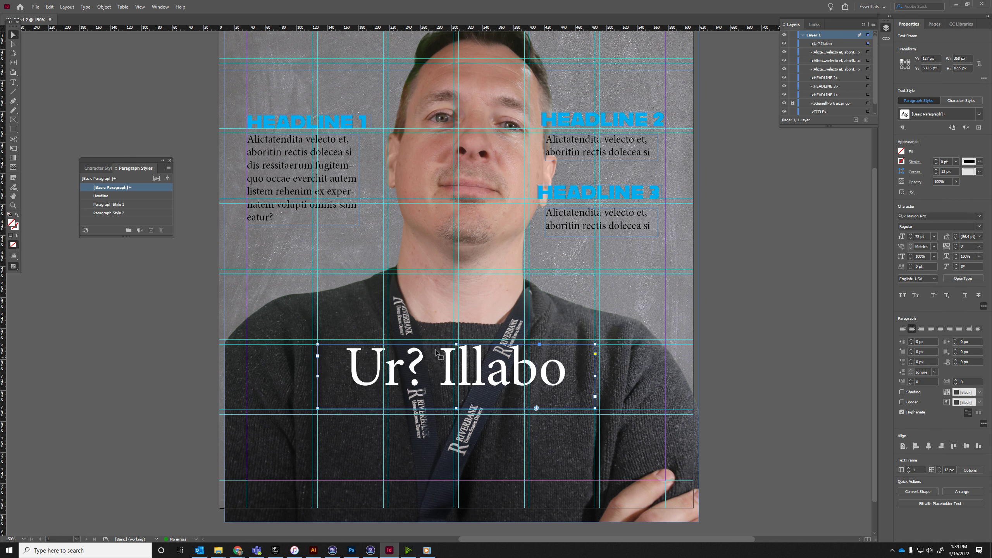
left_click_drag(320, 381, 247, 381)
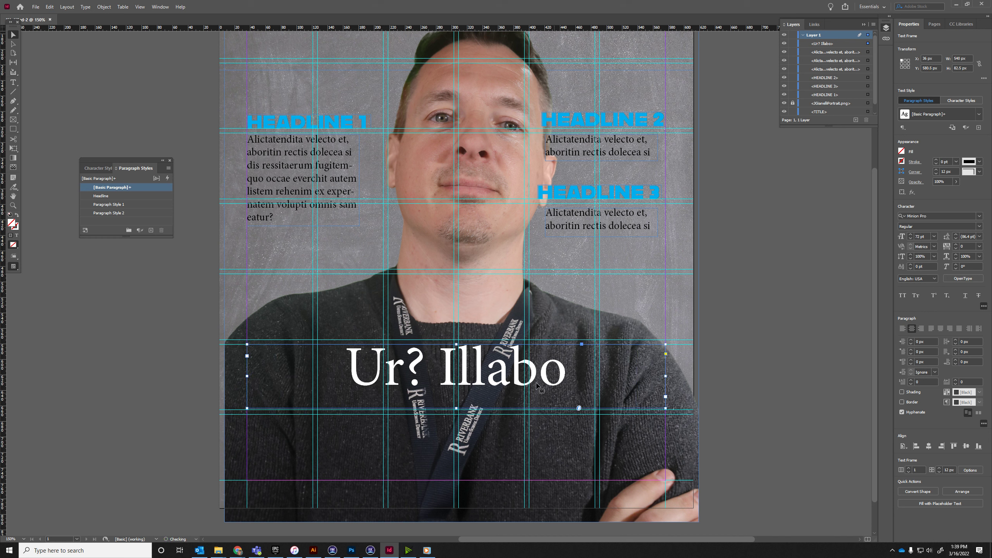
Add more placeholder text to the large chest line and insert a space between "Illabo" and "Odit,"
left_click(74, 7)
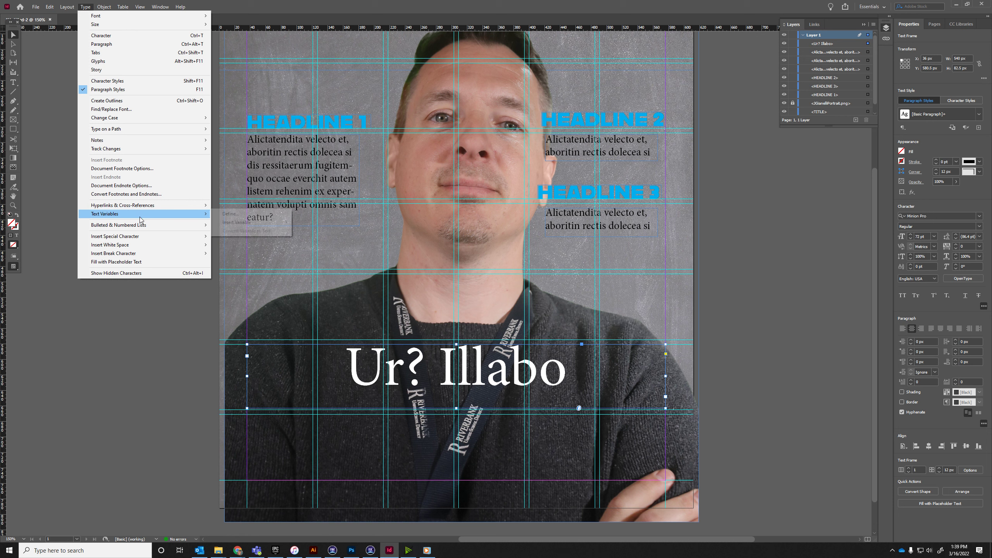
left_click(137, 262)
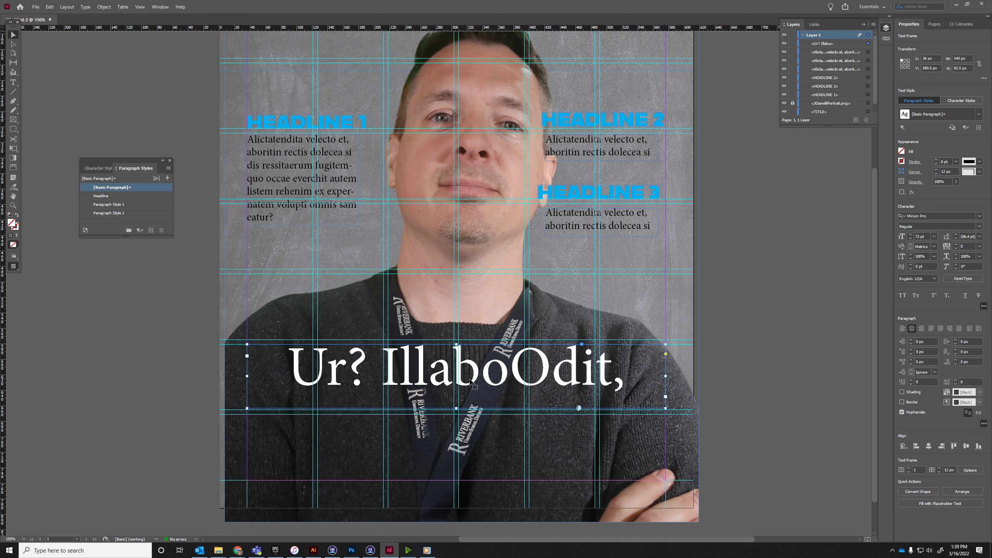
double_click(522, 380)
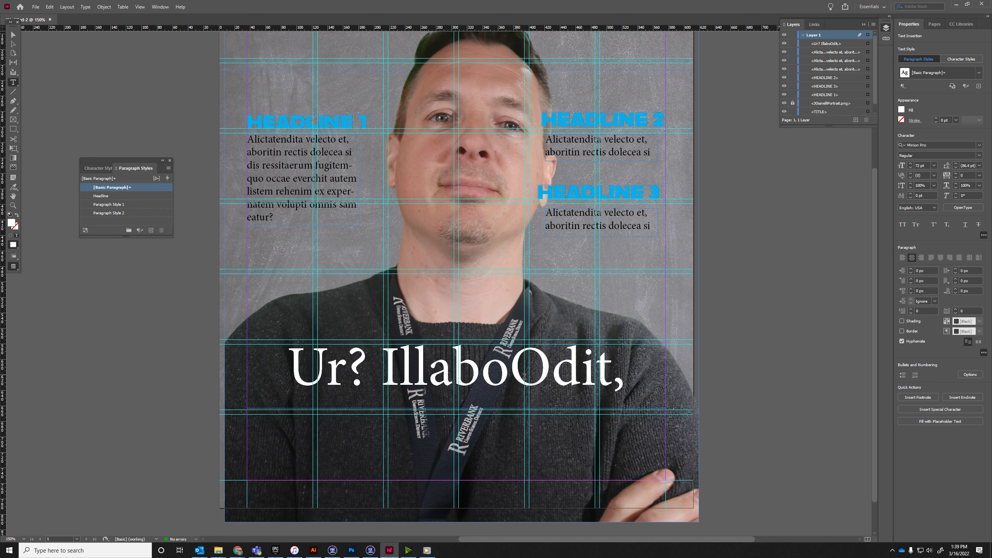
left_click(13, 35)
Move the large cover line slightly lower on the chest and preview the cover without guides
left_click(463, 365)
mouse_move(460, 411)
left_mouse_down()
mouse_move(470, 377)
mouse_move(471, 398)
left_mouse_up()
left_click(695, 345)
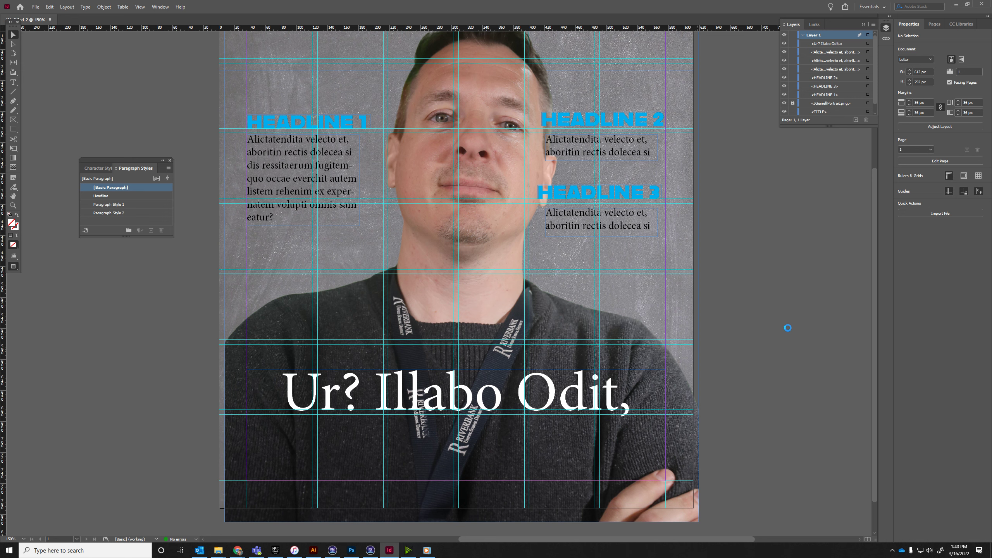
key("w")
scroll(743, 292, "up", 2)
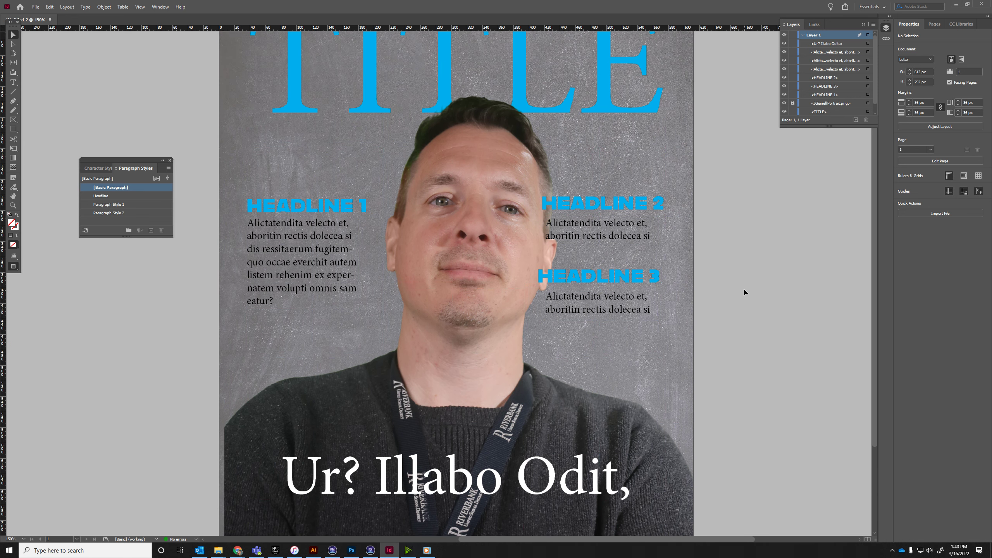
scroll(731, 274, "down", 2)
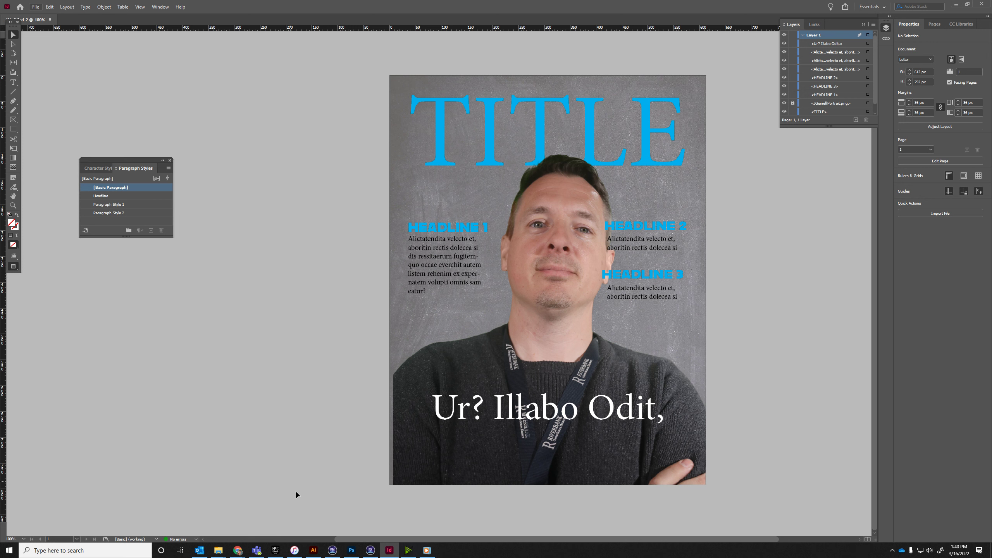
Switch to Chrome and examine title, headline and text placement on the Billboard, BUSINESS, VOGUE and TIME covers in the image results
mouse_move(238, 549)
left_click(282, 516)
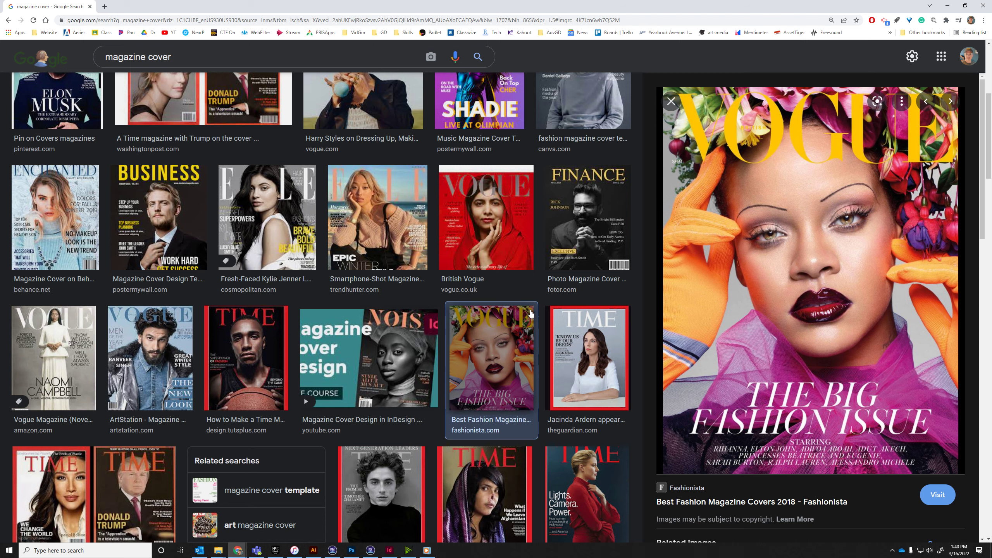
scroll(610, 240, "up", 3)
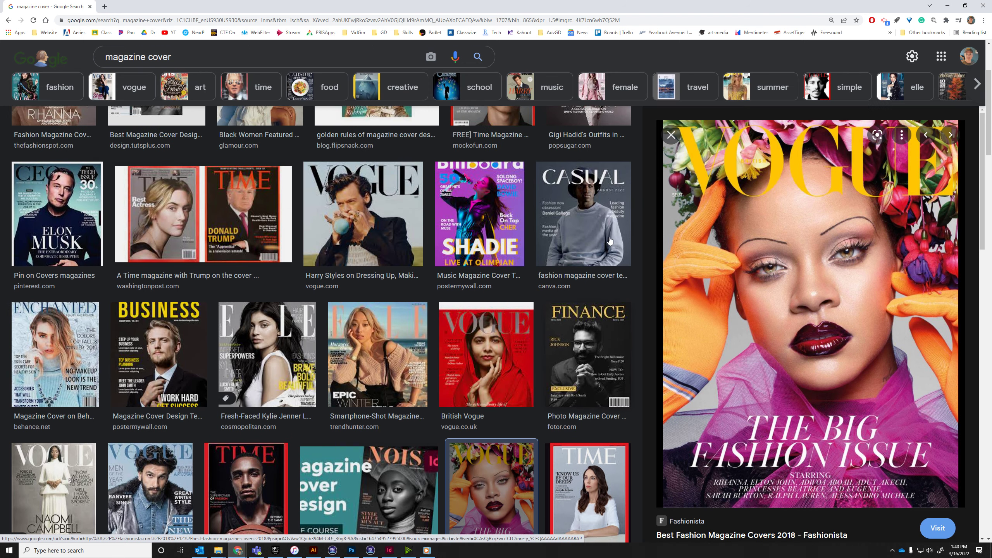
scroll(609, 240, "up", 1)
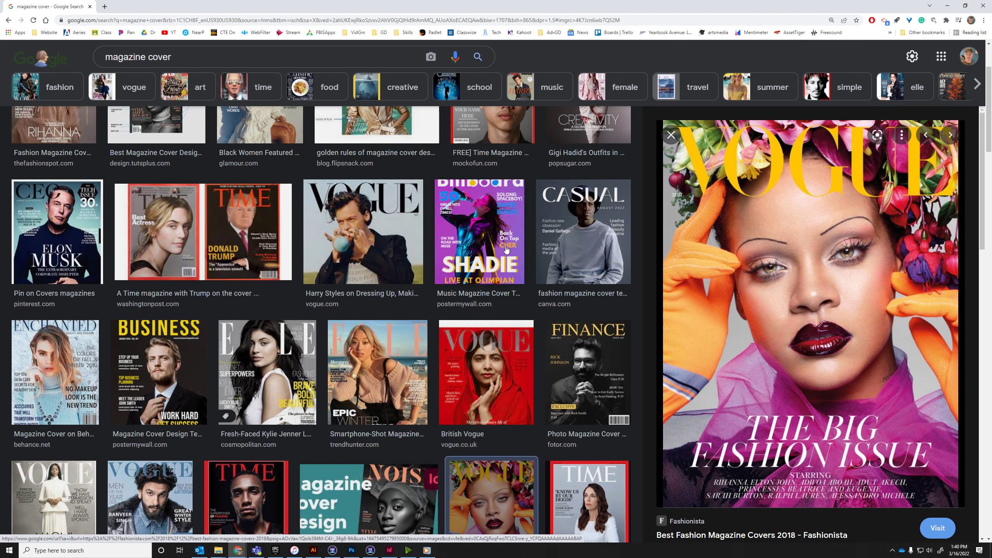
left_click(478, 257)
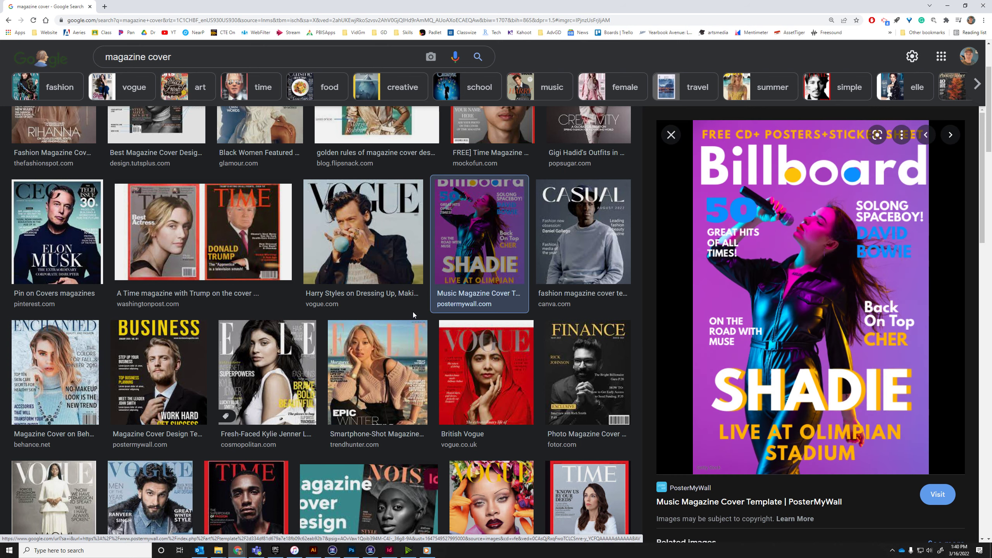
scroll(430, 315, "down", 4)
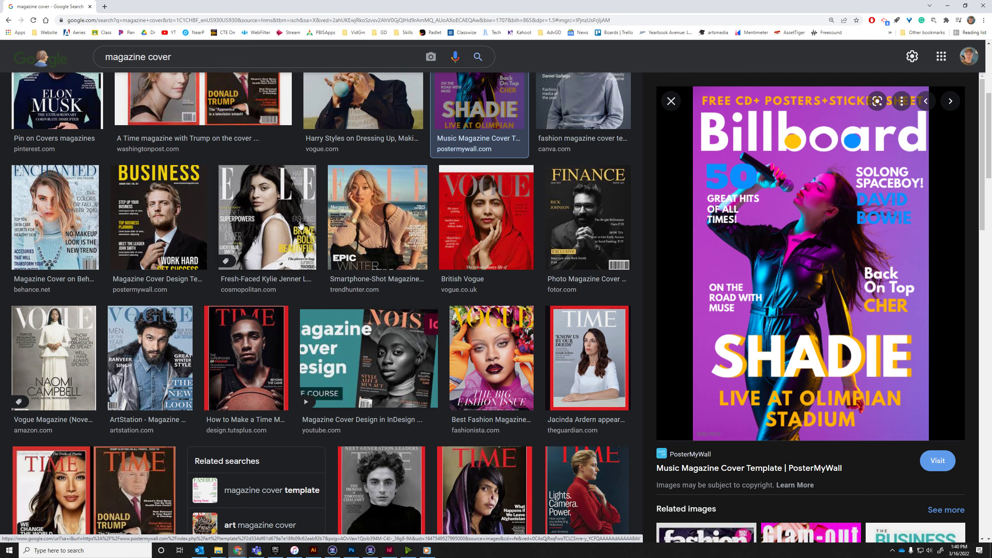
left_click(219, 57)
left_click(167, 264)
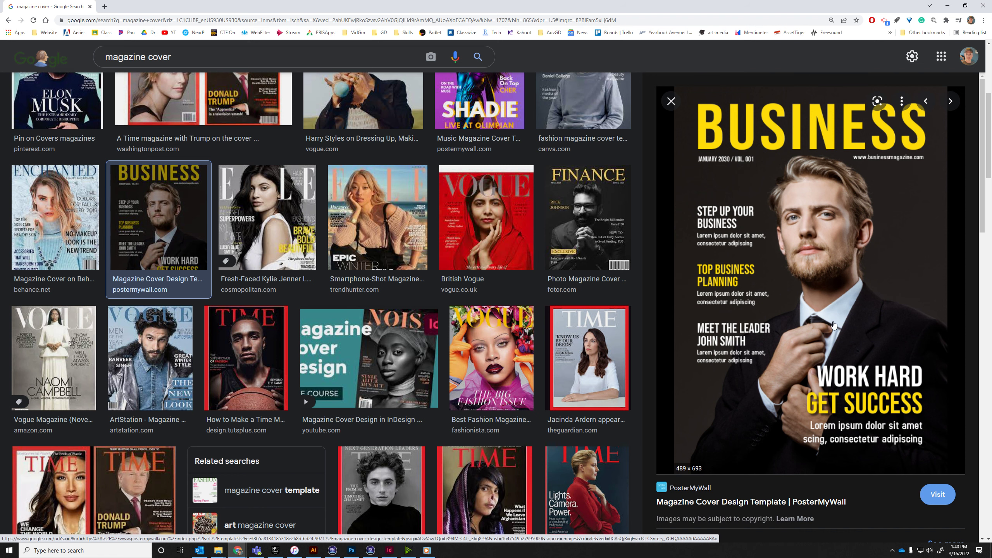
left_click(150, 332)
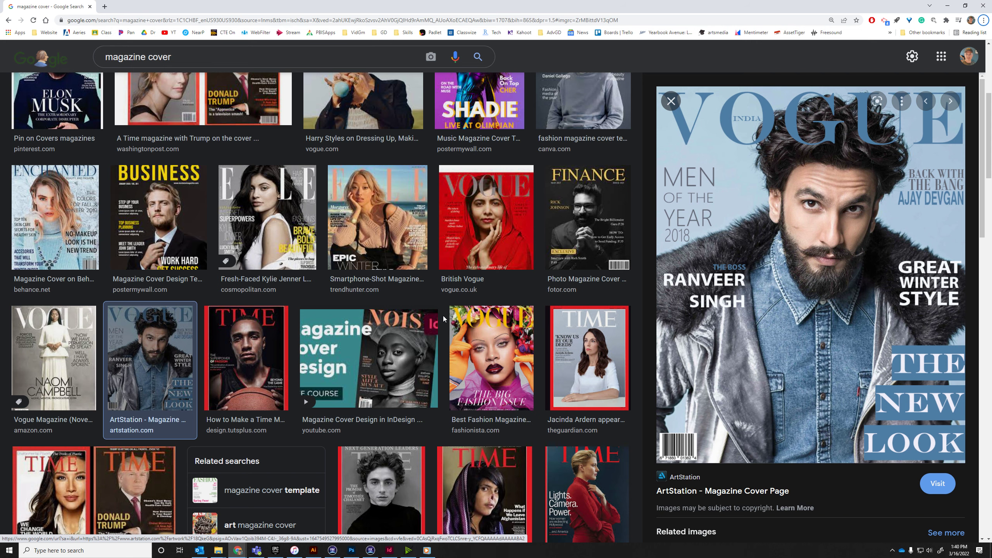
scroll(382, 287, "down", 6)
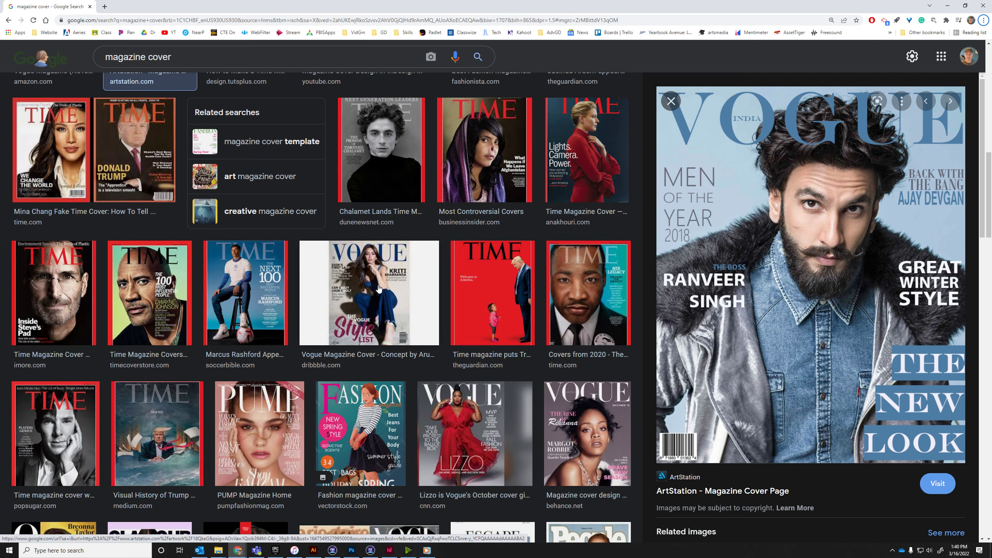
left_click(155, 323)
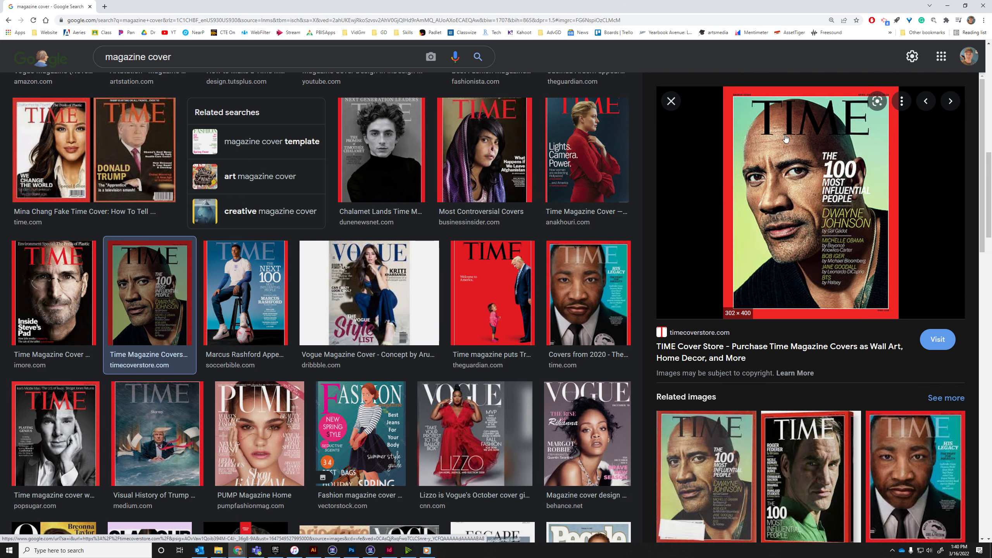
Switch back to InDesign and enlarge the body text frame under HEADLINE 2 to about 166 px wide, keeping its text left-aligned
key("alt+Tab")
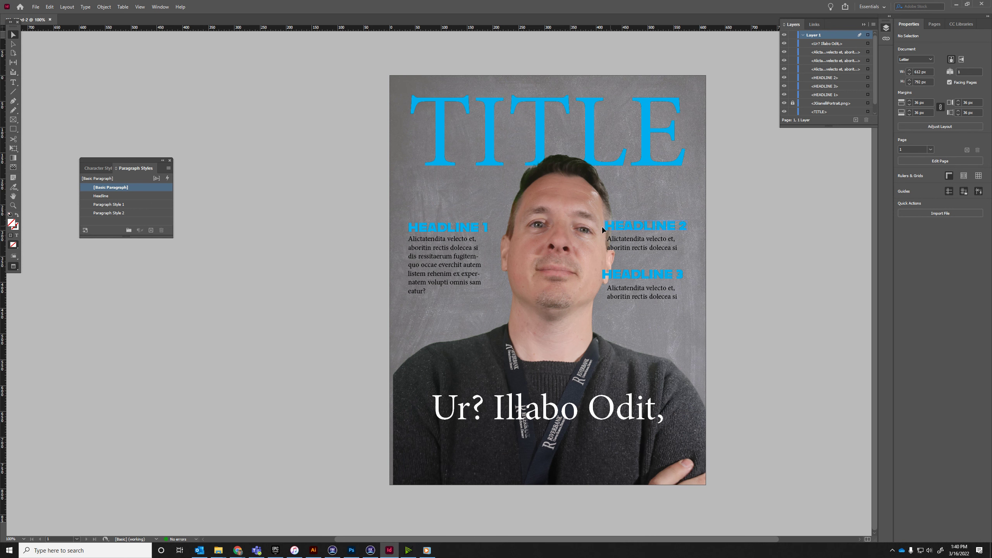
left_click(667, 239)
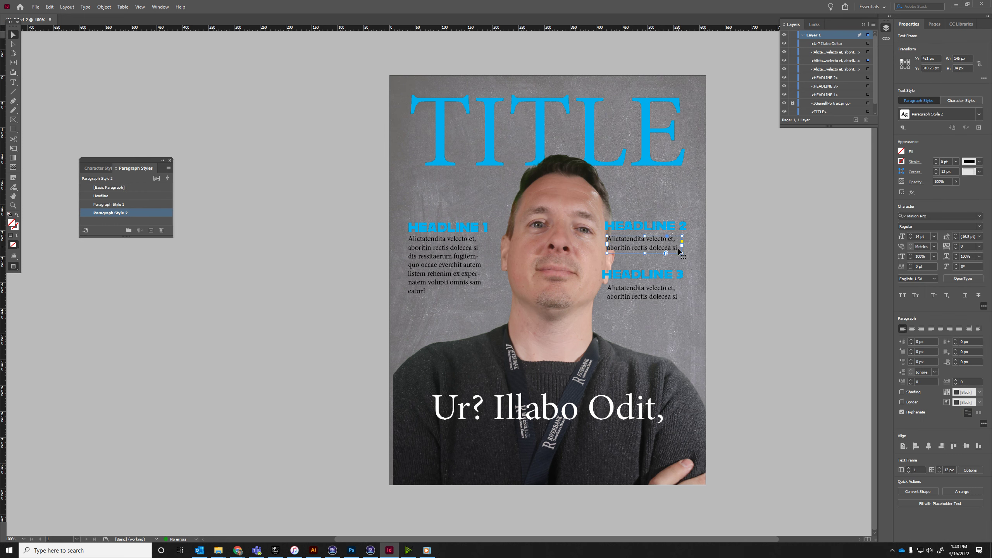
left_click_drag(684, 255, 695, 257)
left_click(916, 332)
left_click(906, 332)
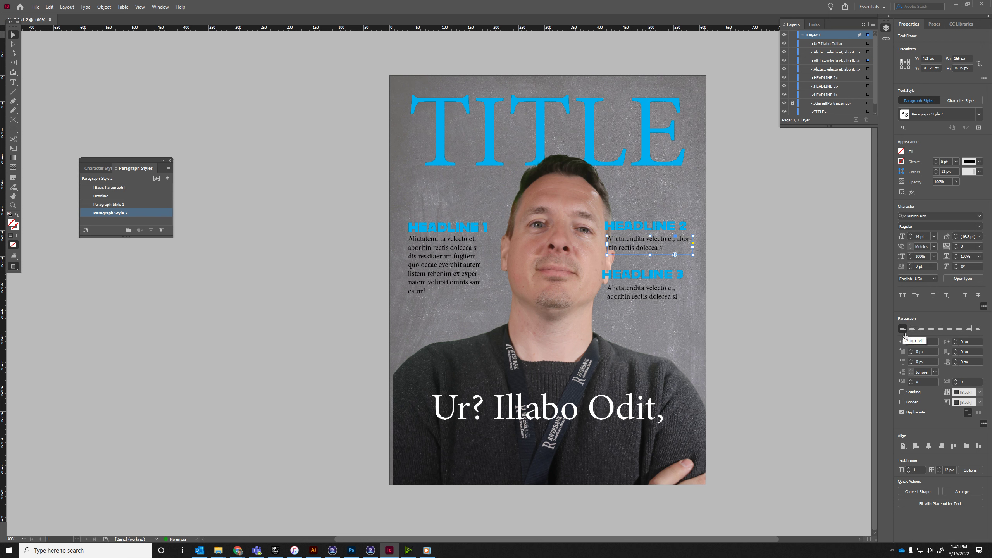
Justify the body text under HEADLINE 1 with the last line aligned left
left_click(471, 261)
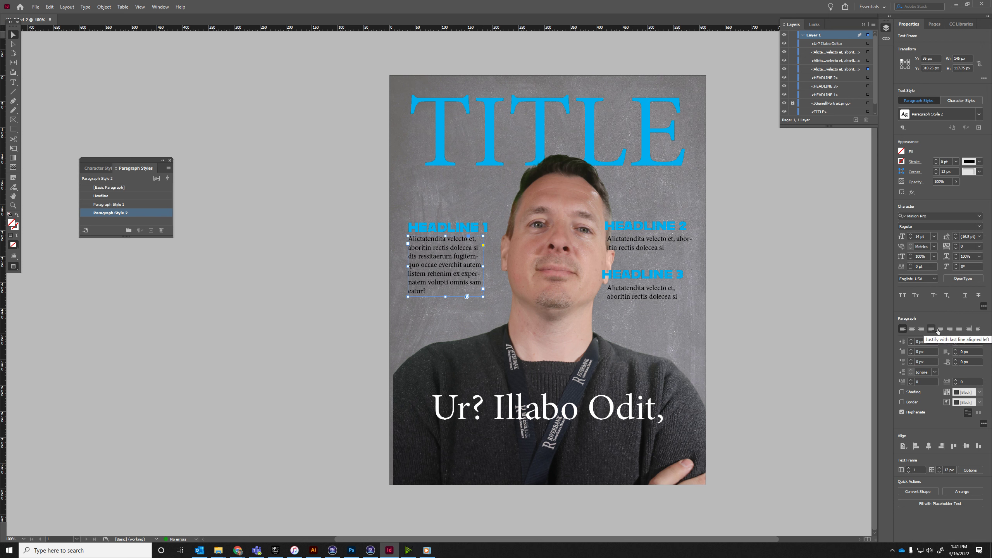
left_click(938, 330)
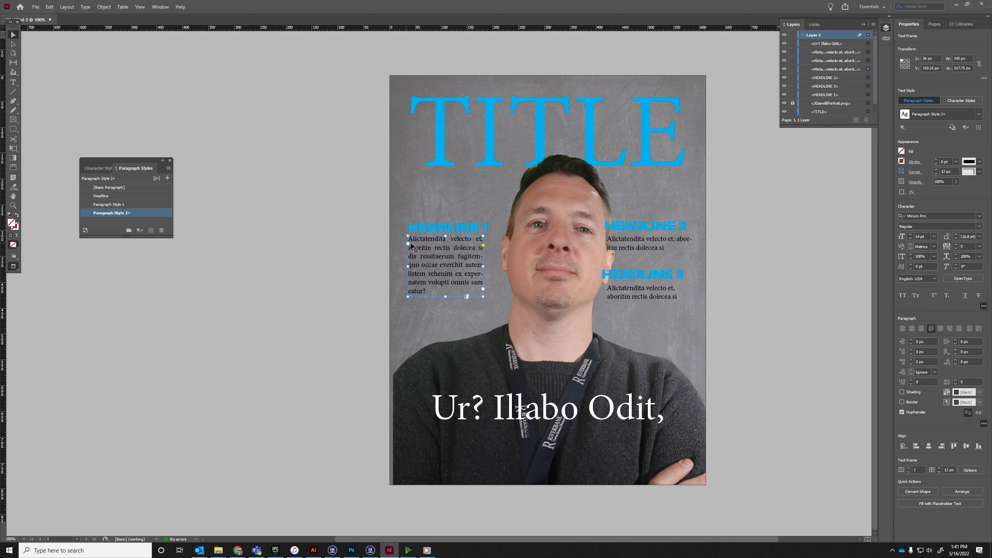
left_click(450, 205)
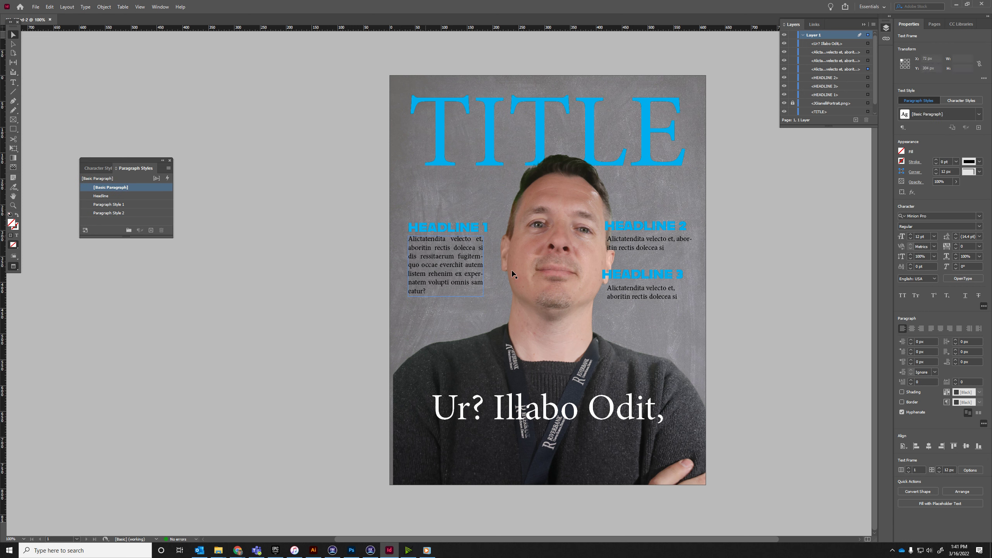
Try to justify the body text under HEADLINE 2 and HEADLINE 3 with the last line aligned left
left_click(658, 243)
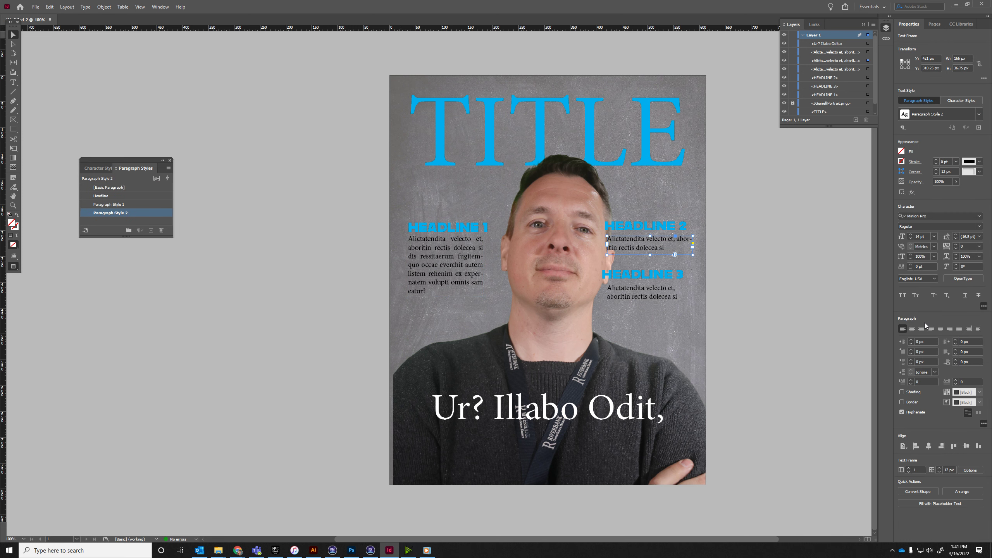
left_click(932, 329)
left_click(648, 305)
left_click(931, 329)
left_click(780, 289)
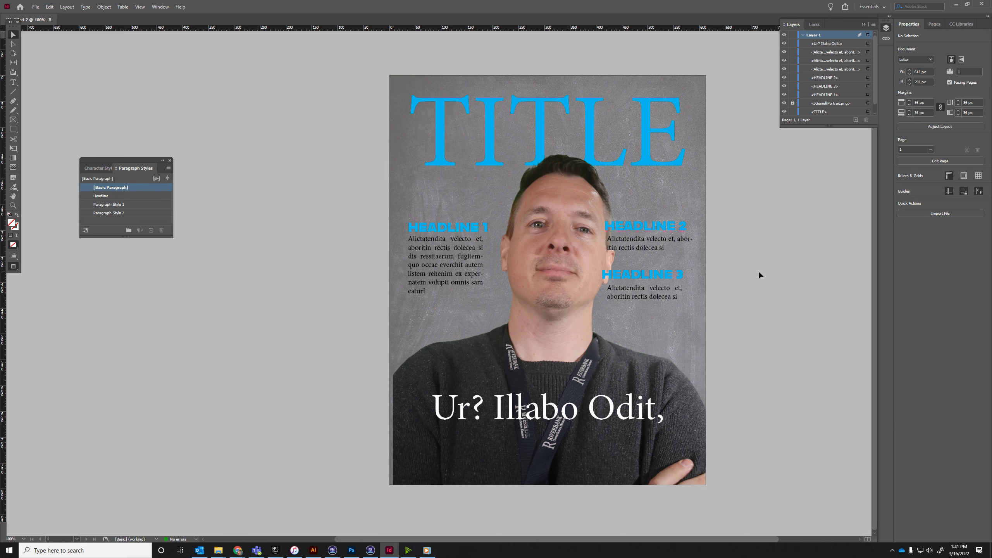
key("ctrl+z")
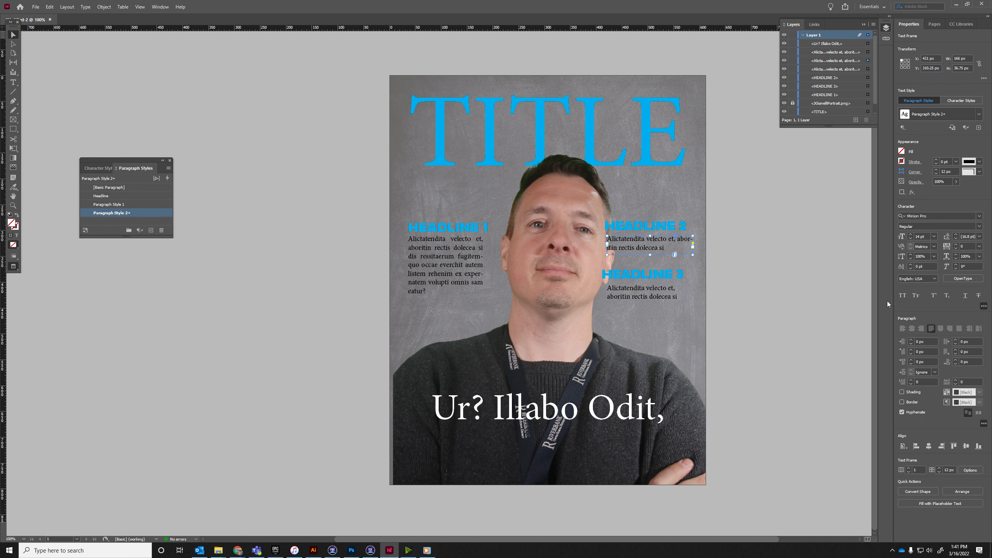
Right-align the body text under HEADLINE 3 and HEADLINE 2
left_click(641, 293)
left_click(903, 329)
left_click(922, 329)
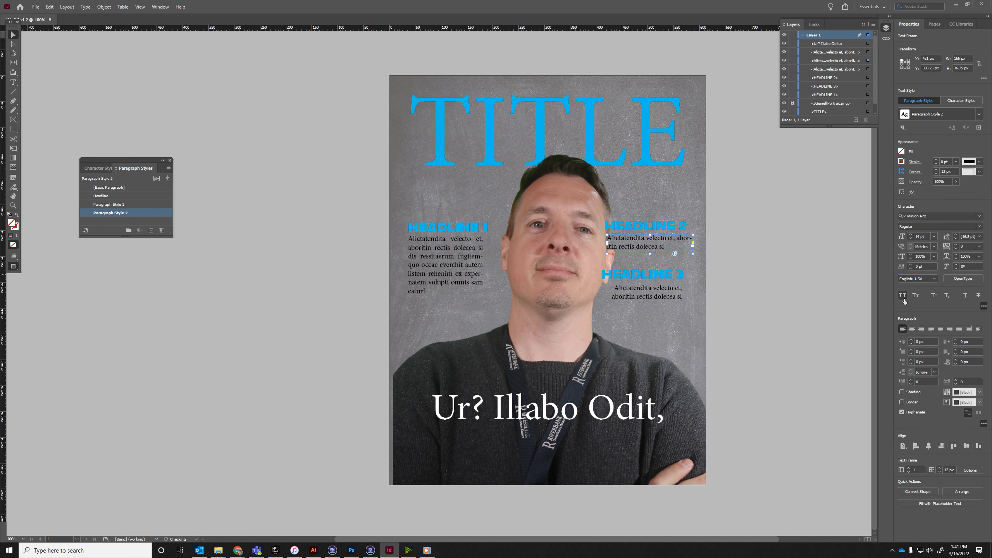
left_click(922, 328)
Line up HEADLINE 2, HEADLINE 3 and their body text frames with the right page margin, and preview the cover
left_click(654, 219)
left_click(656, 227)
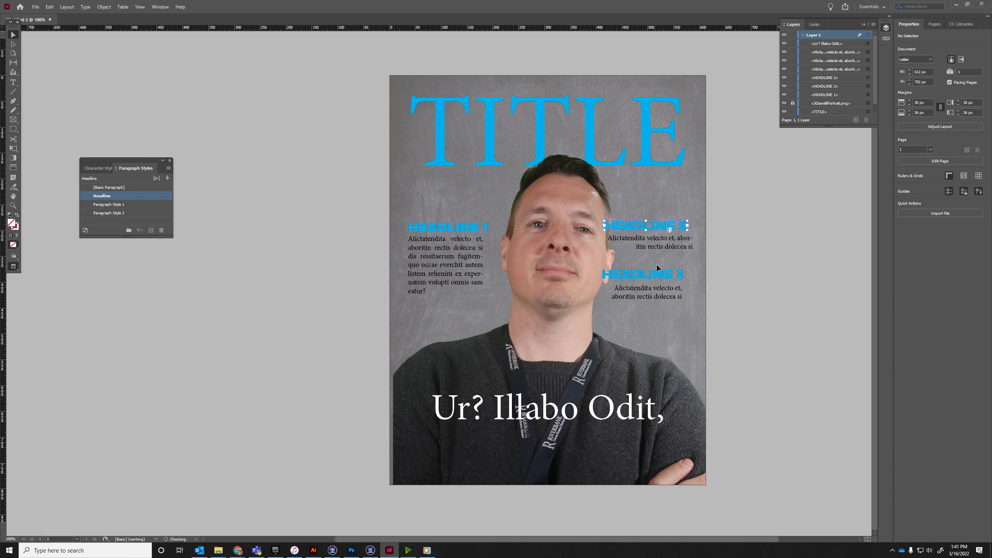
mouse_move(659, 279)
left_mouse_down()
mouse_move(682, 273)
mouse_move(664, 291)
mouse_move(674, 288)
left_mouse_up()
key("w")
scroll(707, 287, "up", 2)
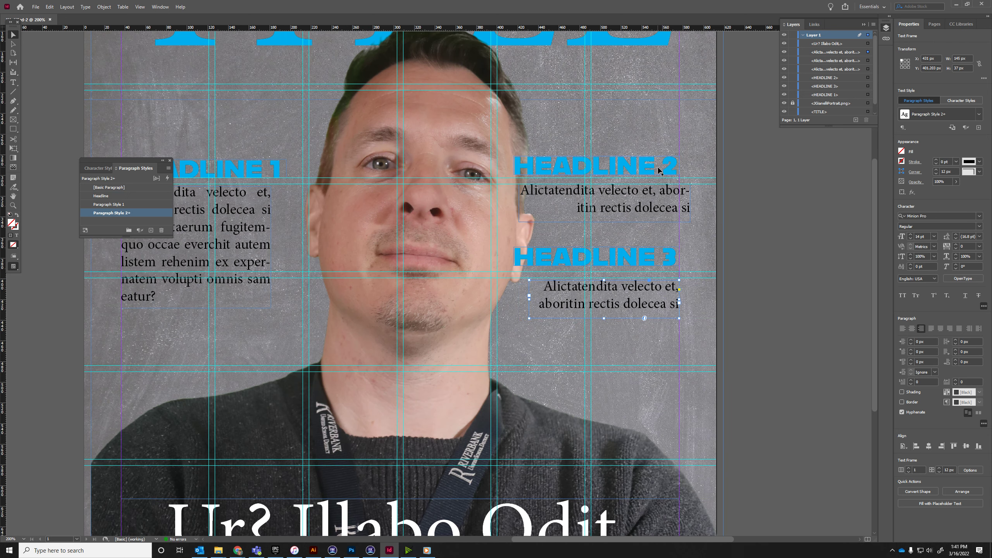
left_click_drag(659, 171, 657, 196)
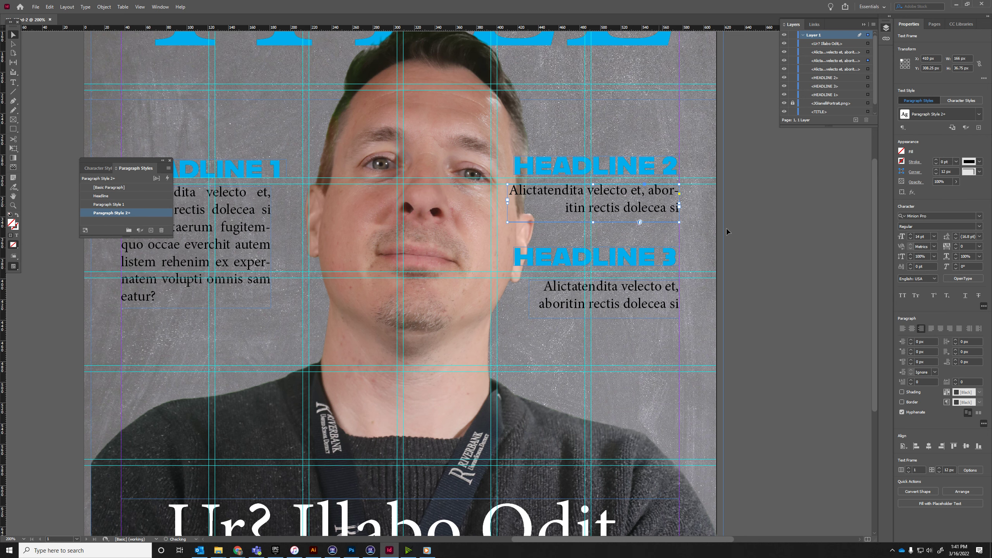
left_click(763, 222)
key("w")
scroll(551, 270, "down", 1)
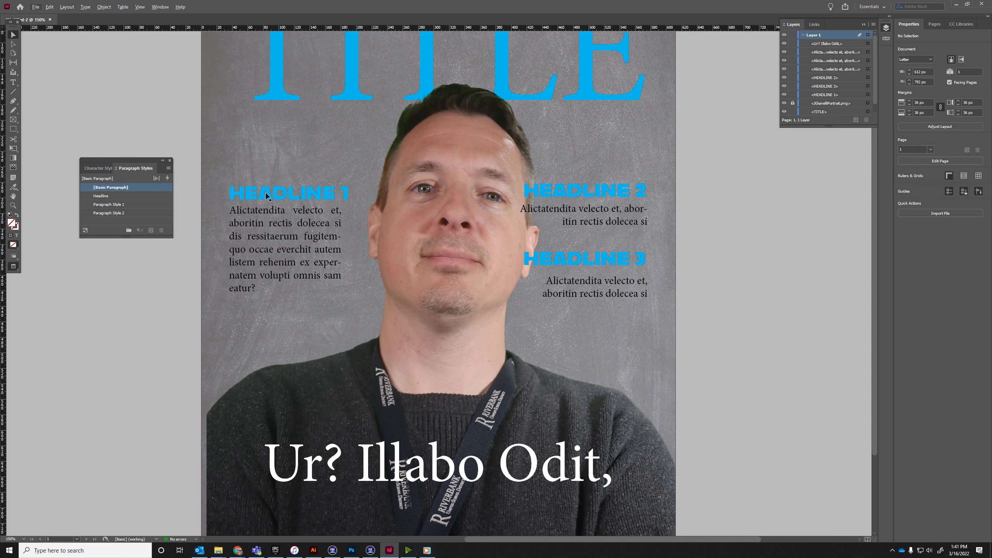
Move HEADLINE 1 and its body text together slightly down to Y 290 px and preview the whole cover
left_click_drag(221, 189, 272, 231)
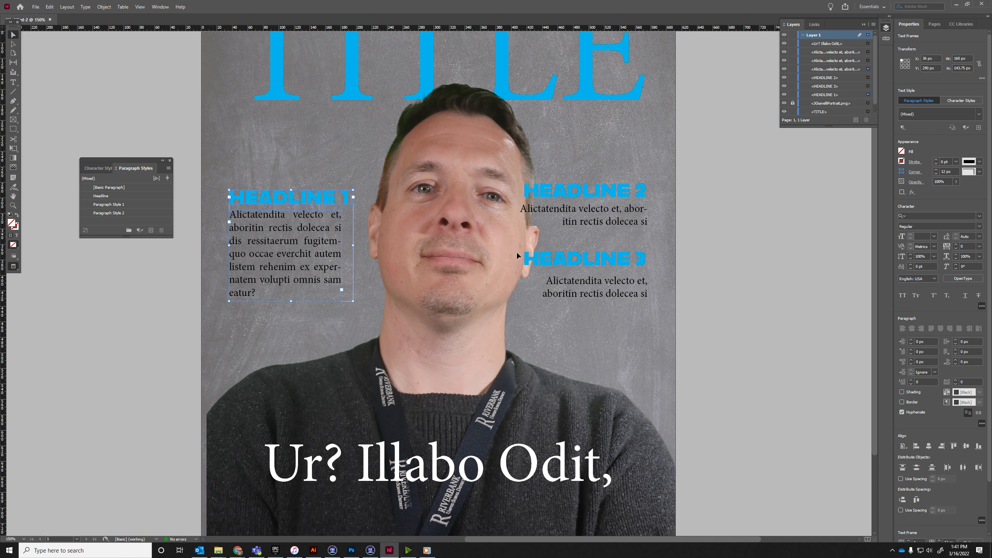
scroll(369, 282, "down", 1)
left_click(726, 261)
key("w")
key("w")
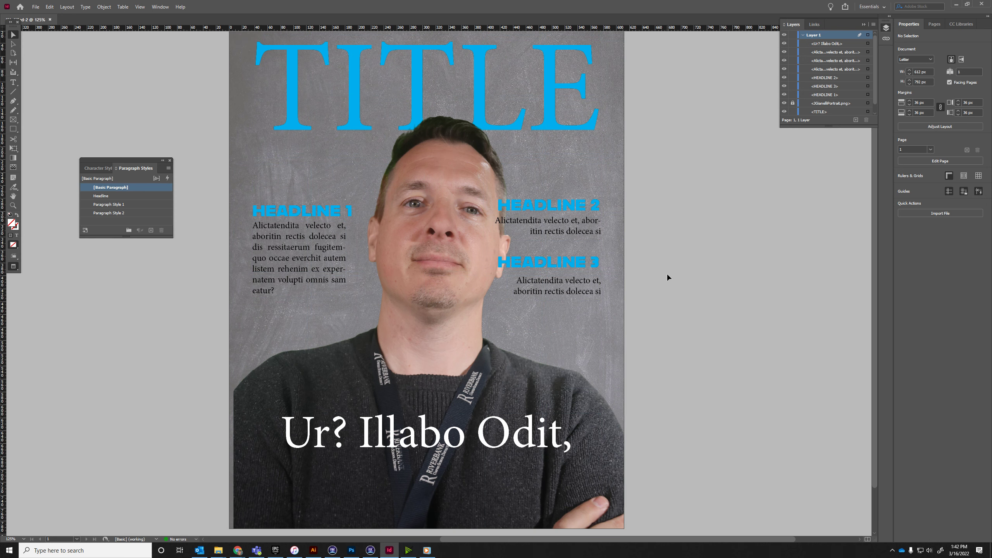
scroll(683, 282, "down", 2)
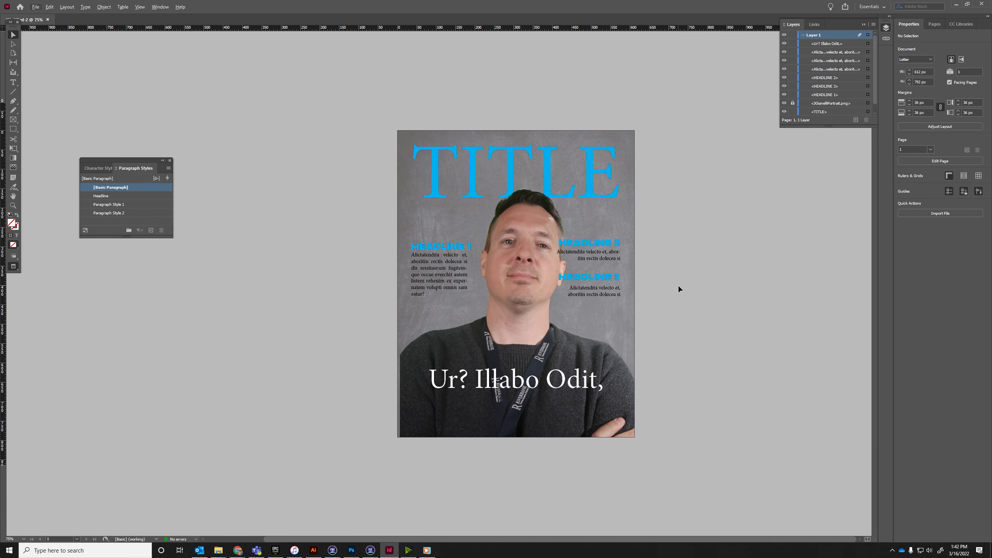
Replace the blue masthead text TITLE at the top of the cover with "ART" in capitals
double_click(455, 248)
double_click(455, 249)
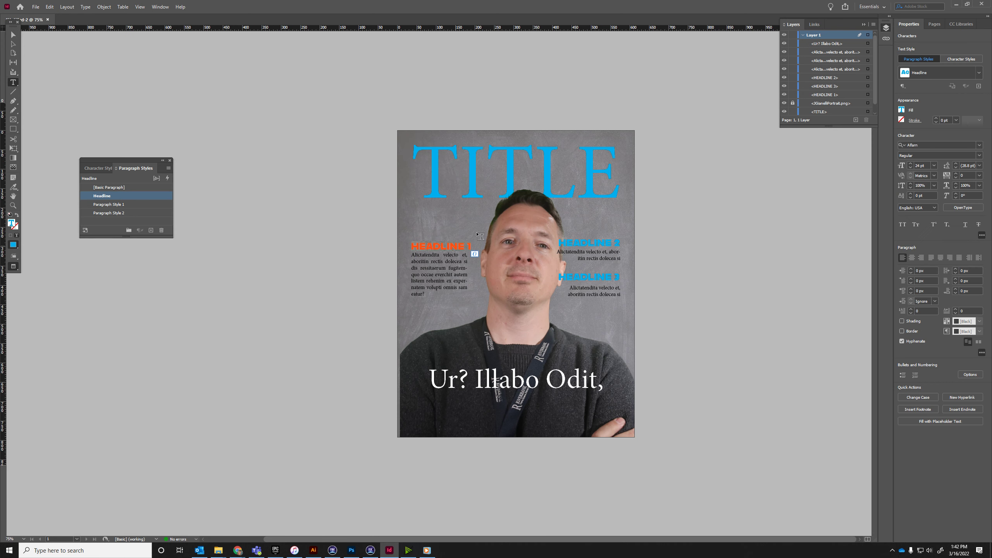
double_click(481, 183)
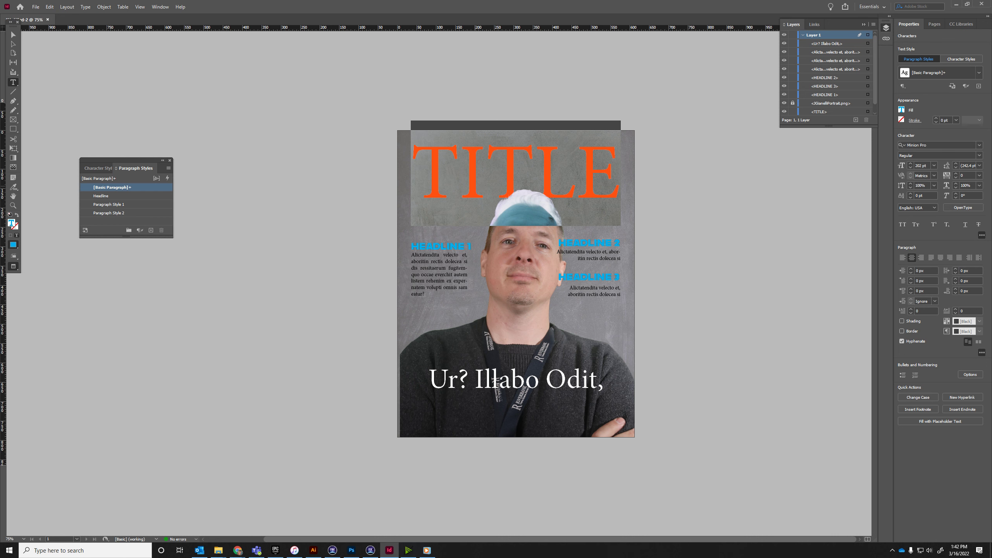
type("Art")
left_click(14, 34)
left_click(256, 180)
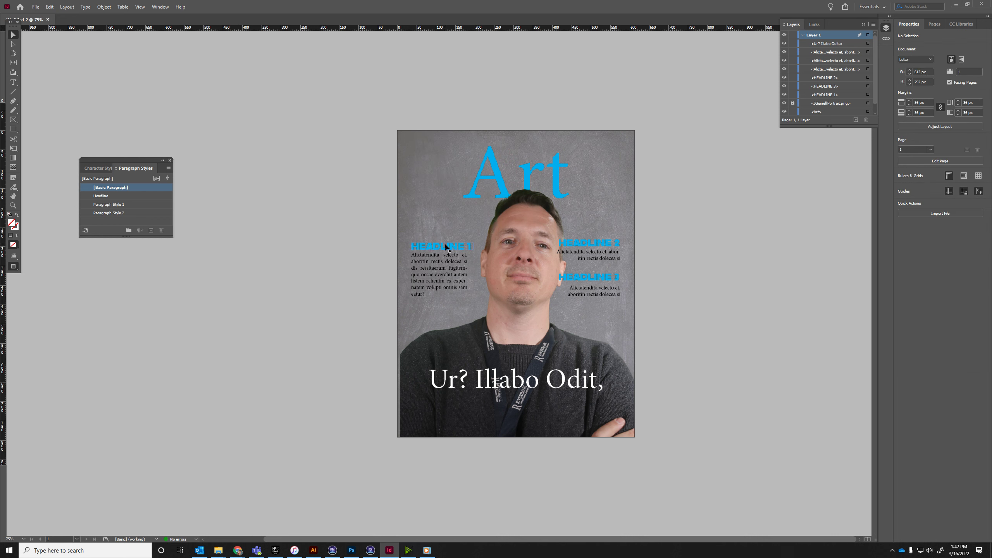
triple_click(488, 172)
type("ART")
left_click(13, 34)
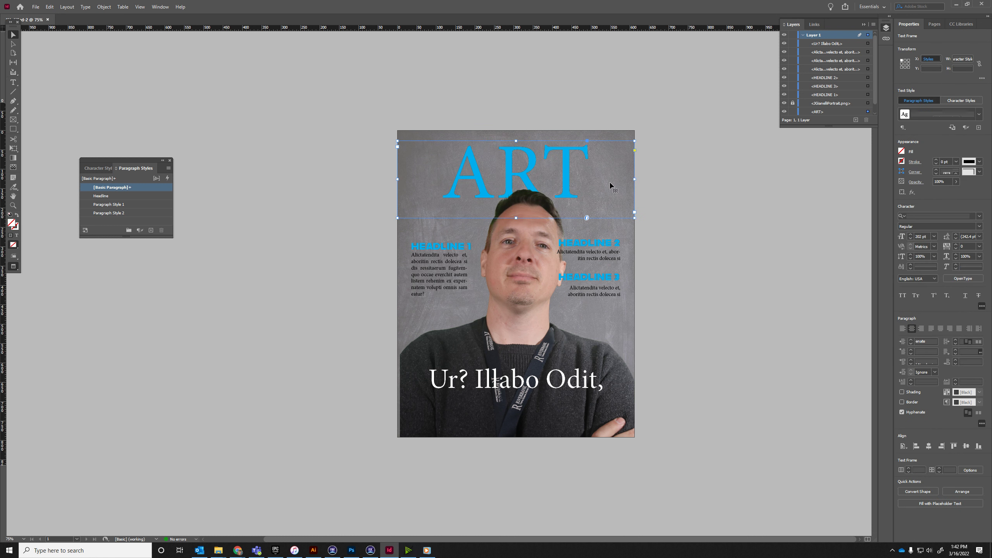
key("t")
double_click(508, 187)
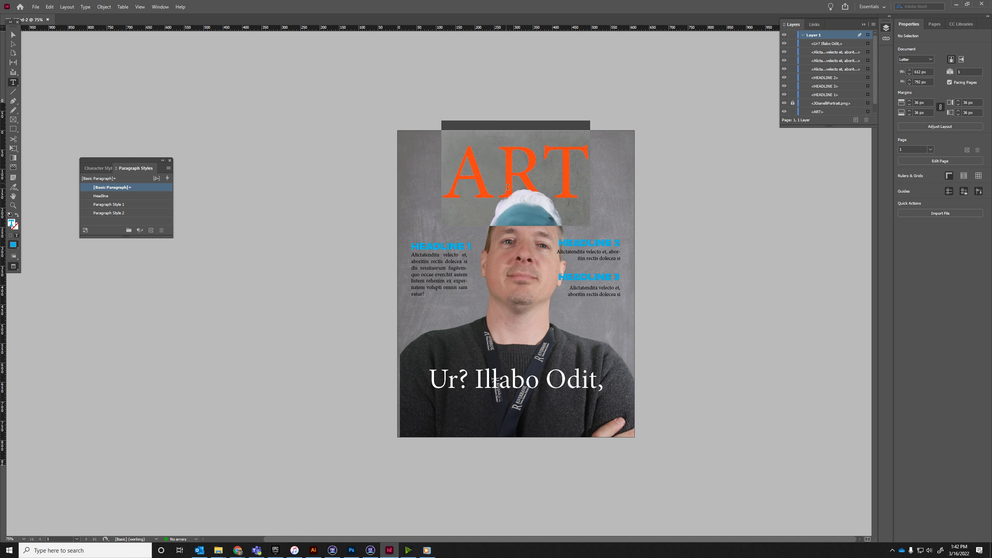
Replace the large white cover line's placeholder text with "America's Next Monet"
triple_click(486, 382)
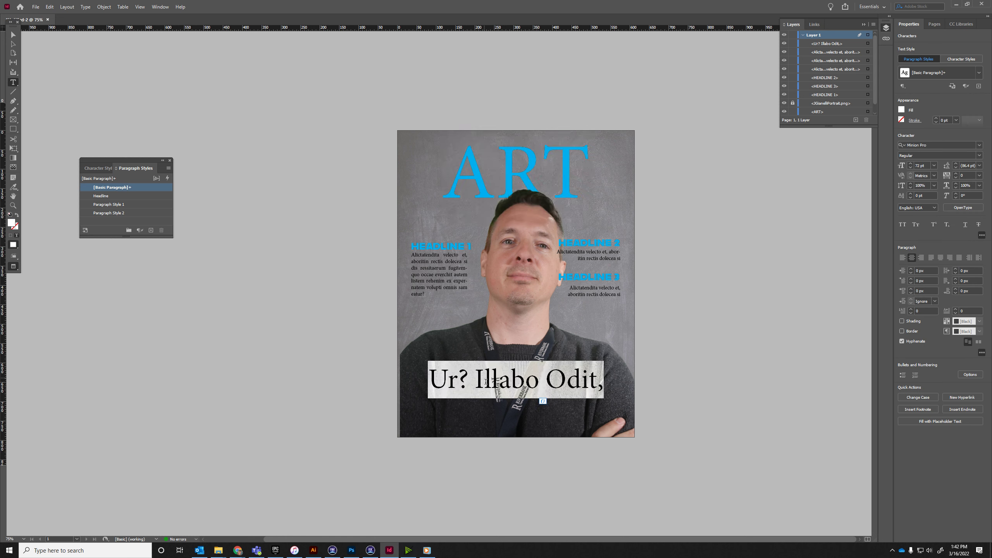
type("AMERI")
key("BackSpace")
key("BackSpace")
key("BackSpace")
key("BackSpace")
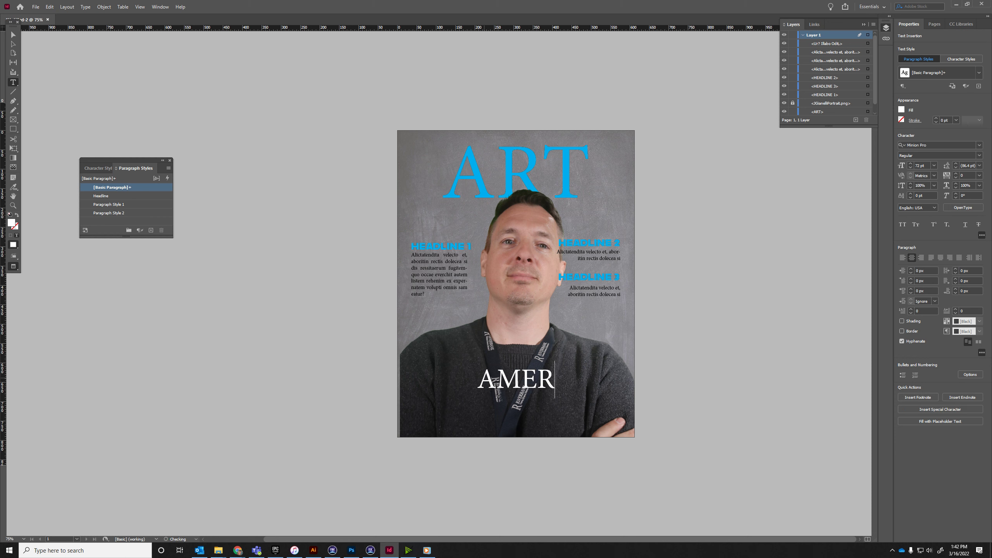
type("merica's nex")
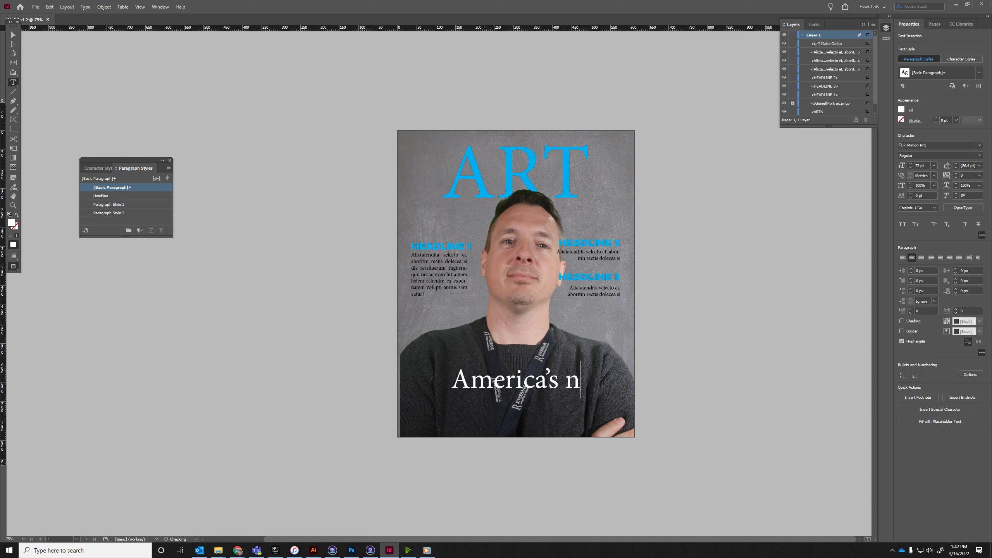
key("BackSpace")
key("BackSpace")
key("BackSpace")
type("Next U")
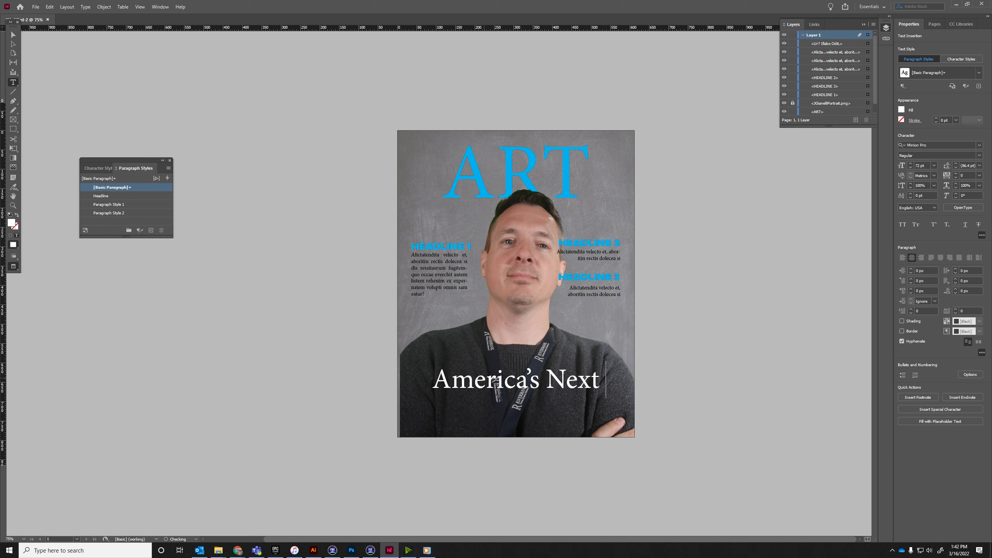
key("BackSpace")
key("BackSpace")
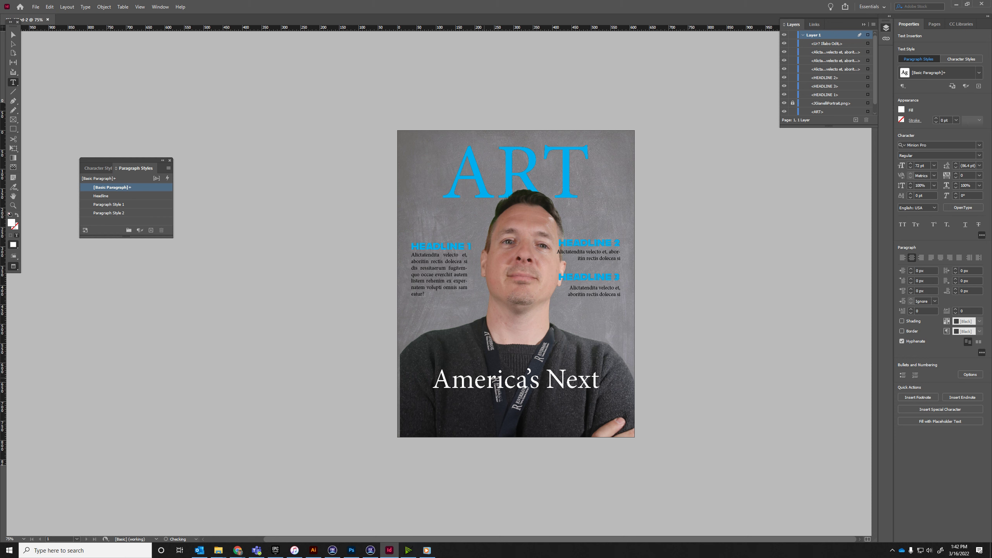
type("Up")
key("BackSpace")
key("BackSpace")
Extend the cover line's text frame downward to a height of about 111 px
left_click(13, 35)
left_click(522, 383)
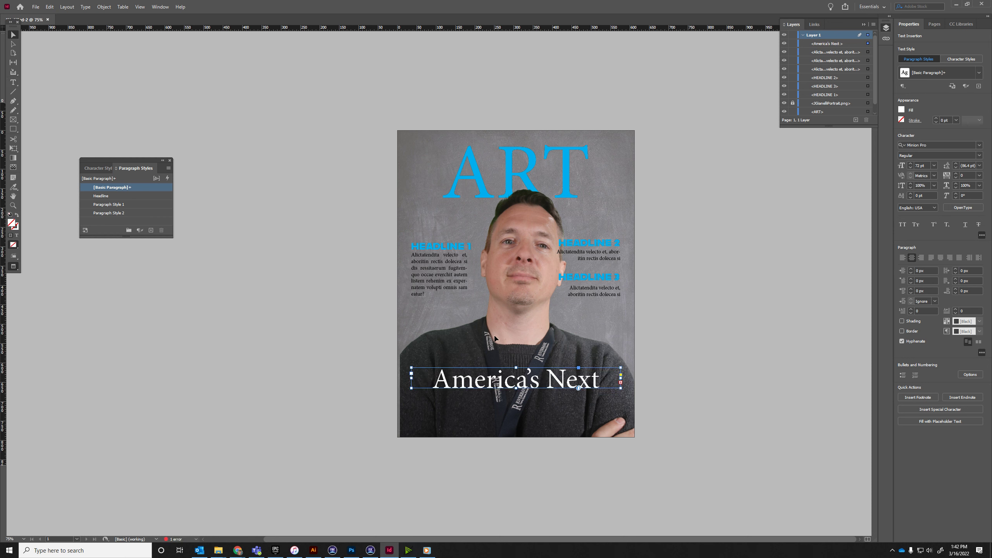
left_click_drag(516, 388, 516, 411)
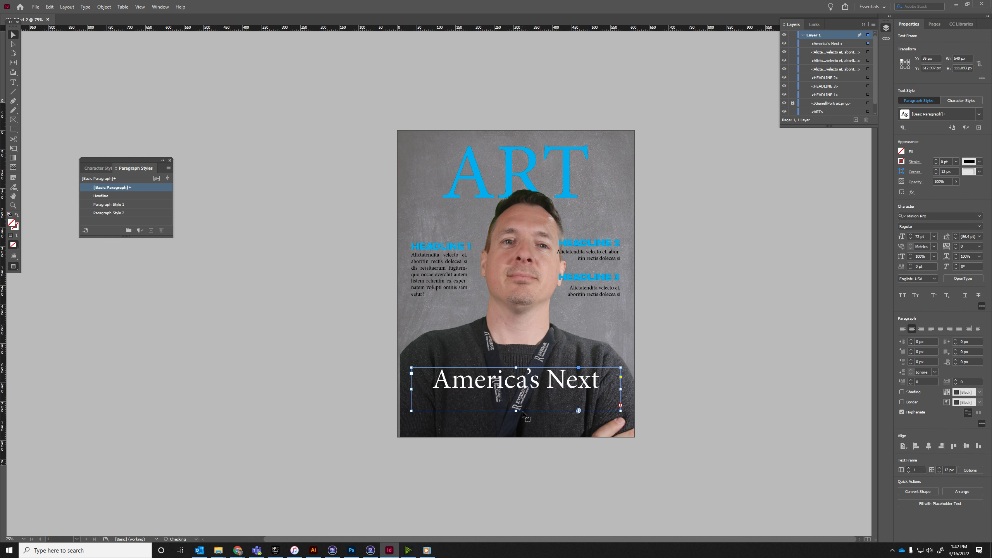
Set the font size of the white cover line to 60 pt
triple_click(539, 386)
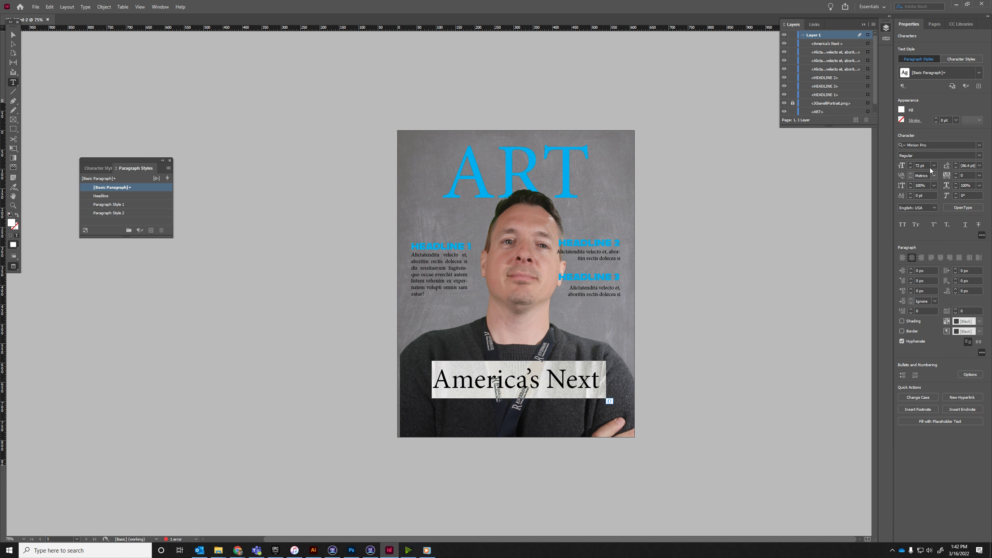
left_click(911, 167)
left_click(910, 167)
left_click(911, 167)
left_click(910, 167)
left_click(911, 168)
left_click(911, 167)
left_click(912, 168)
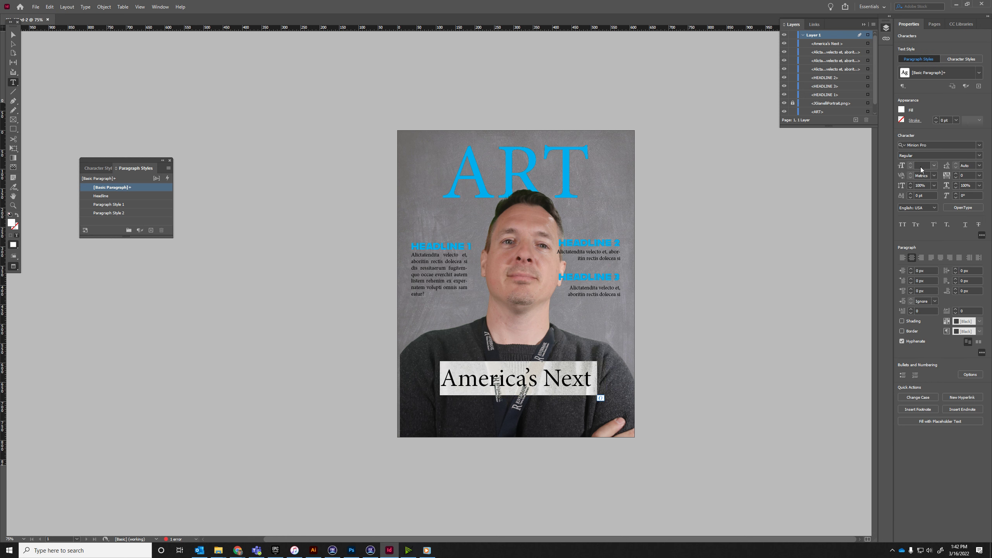
left_click(935, 164)
left_click(934, 166)
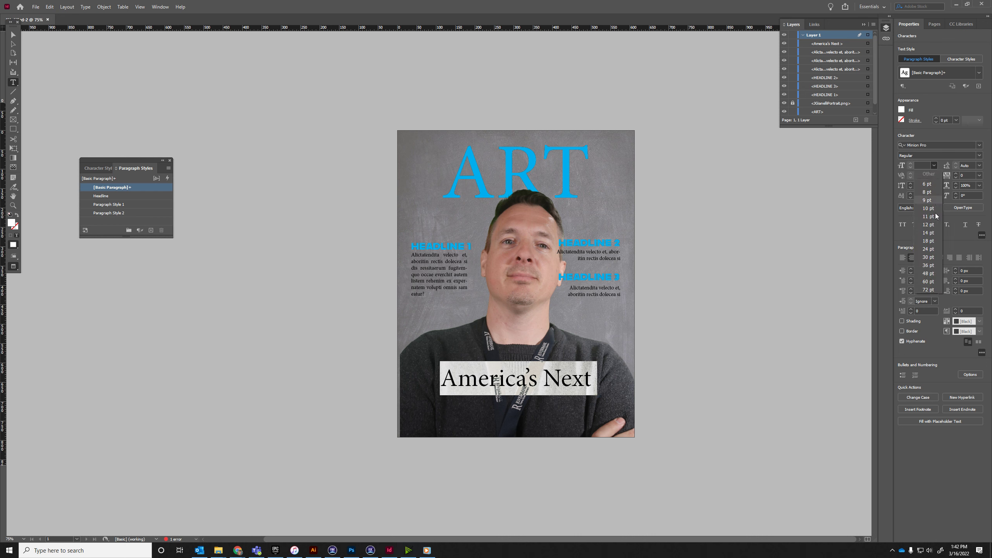
left_click(936, 284)
Add a question mark after "Monet" and set the whole cover line's font size to 58 pt
left_click(605, 385)
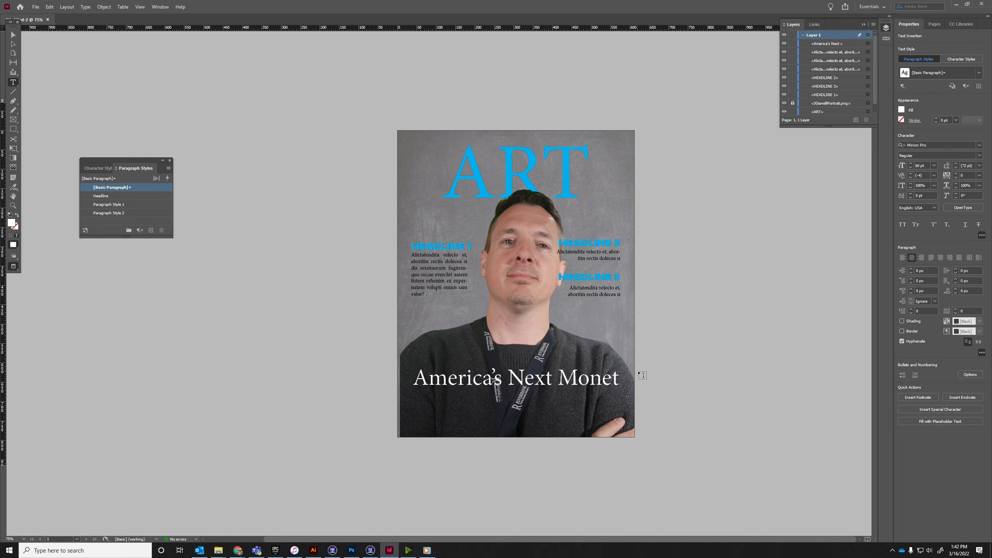
type("?")
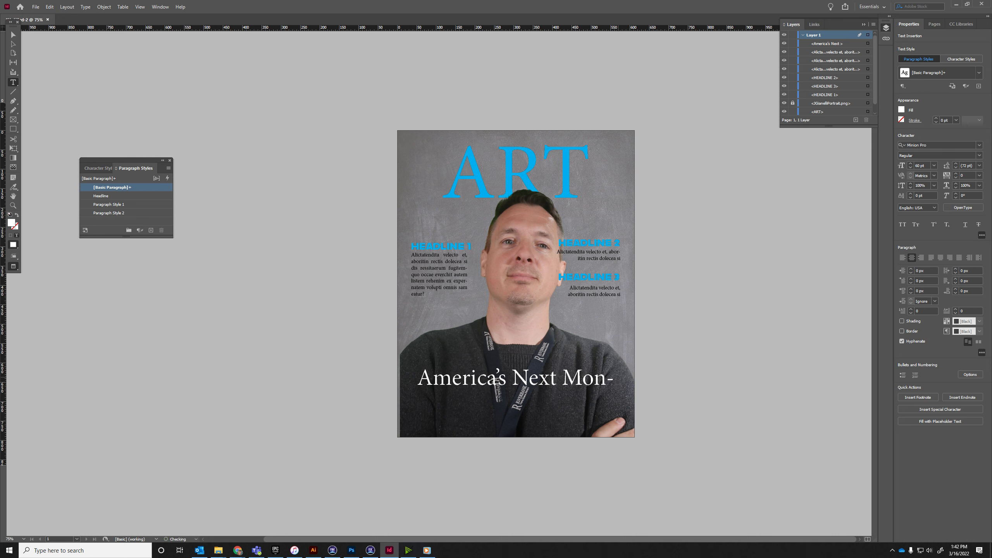
key("ctrl+a")
left_click(912, 168)
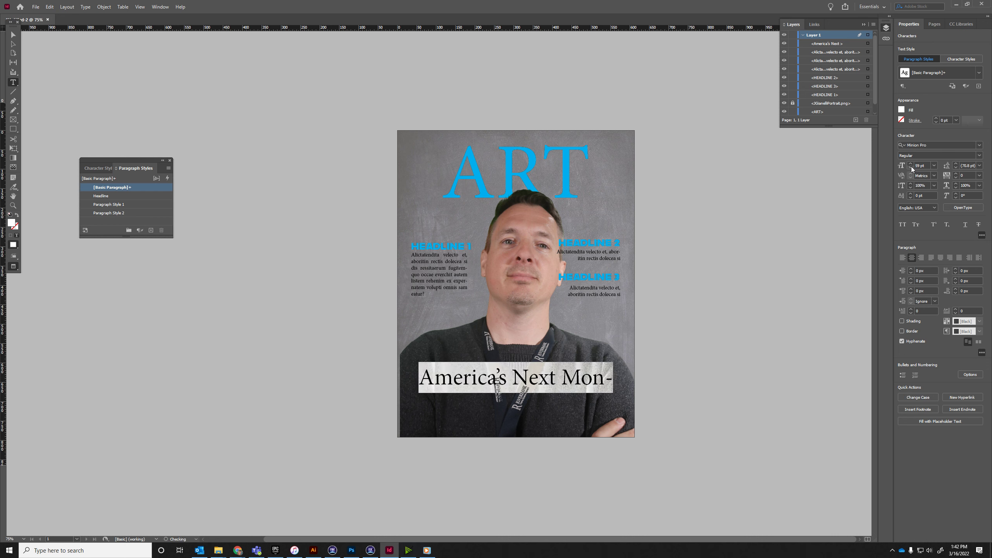
left_click(912, 168)
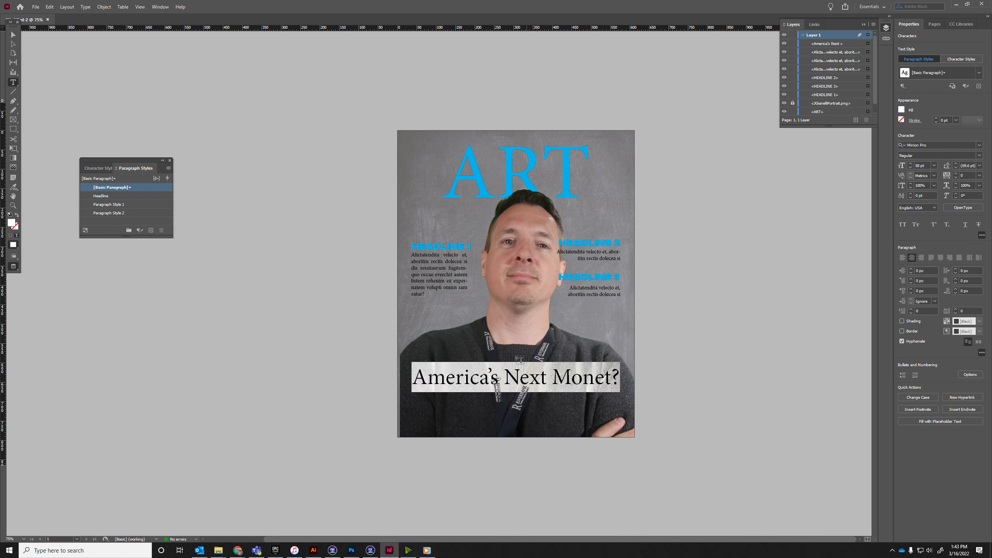
left_click(13, 34)
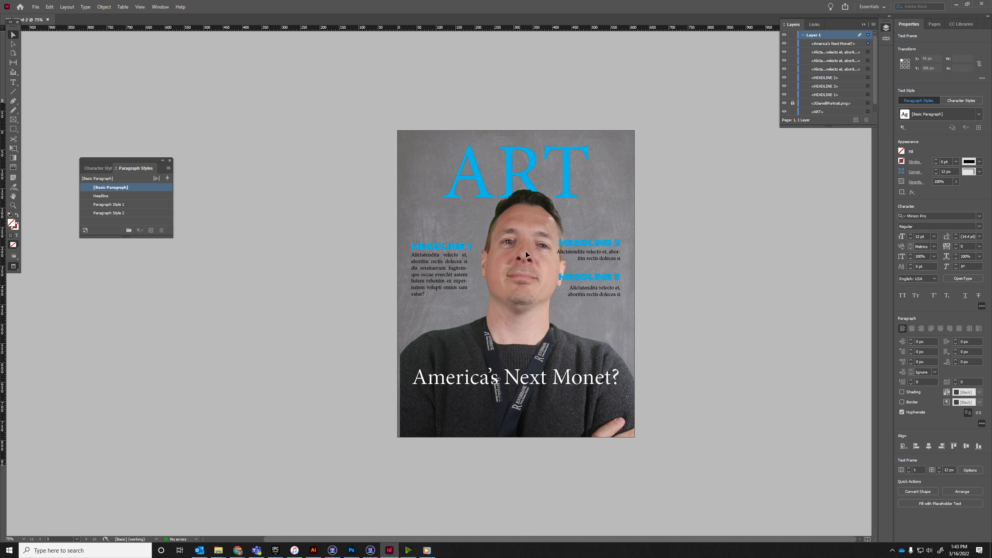
double_click(455, 249)
key("ctrl+a")
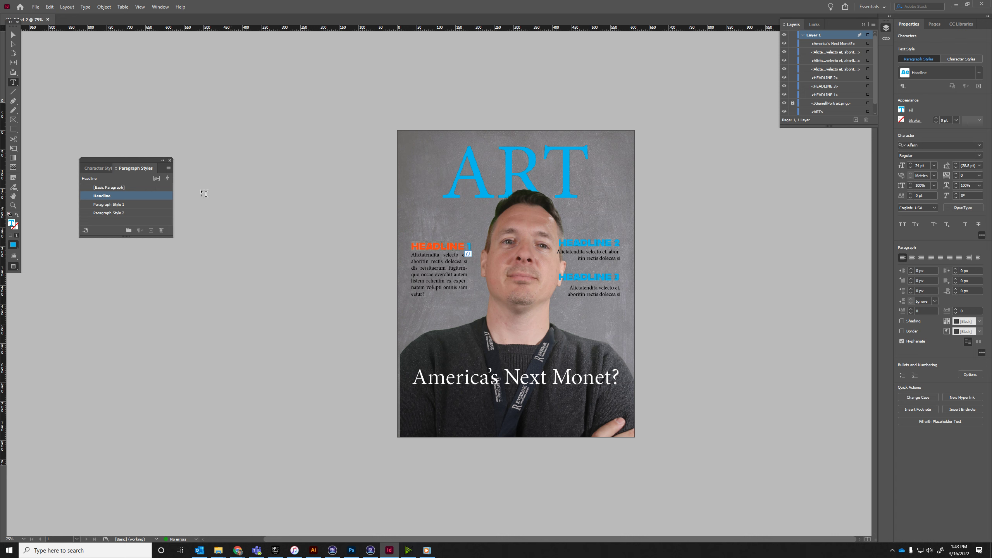
left_click(13, 35)
left_click(366, 391)
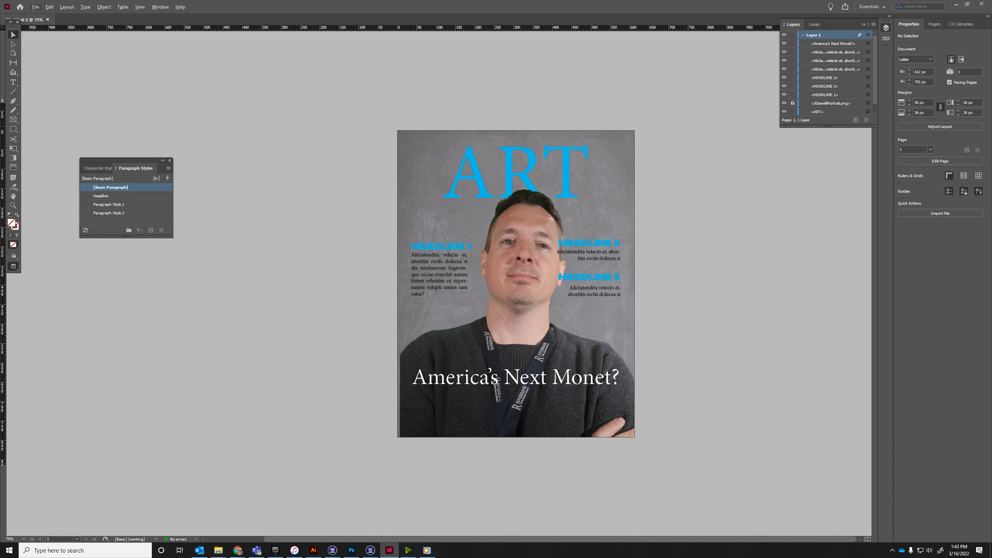
Switch to the magazine cover image search in Chrome and examine the National Geographic, People and Vogue cover layouts
mouse_move(239, 547)
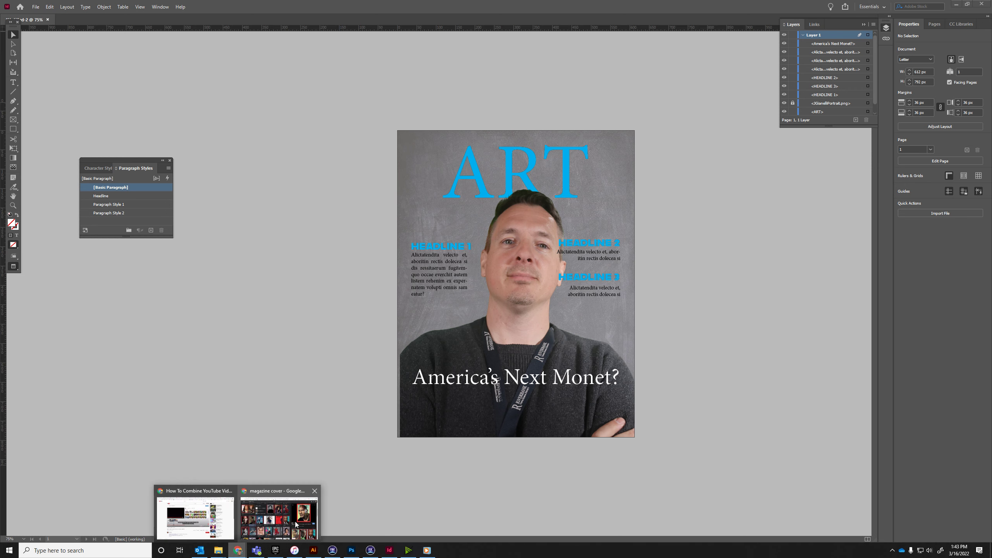
left_click(280, 516)
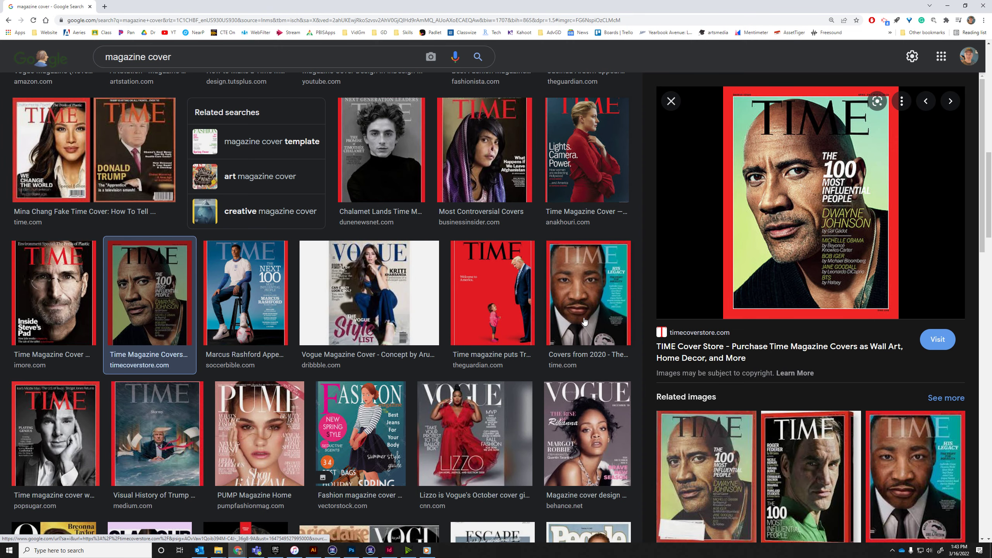
scroll(585, 322, "down", 5)
scroll(558, 363, "down", 4)
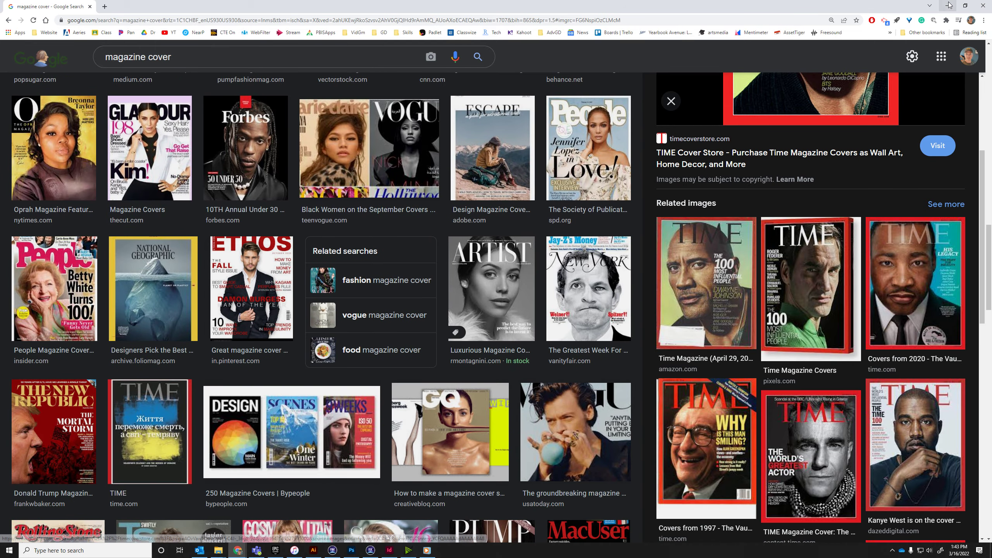
left_click(149, 273)
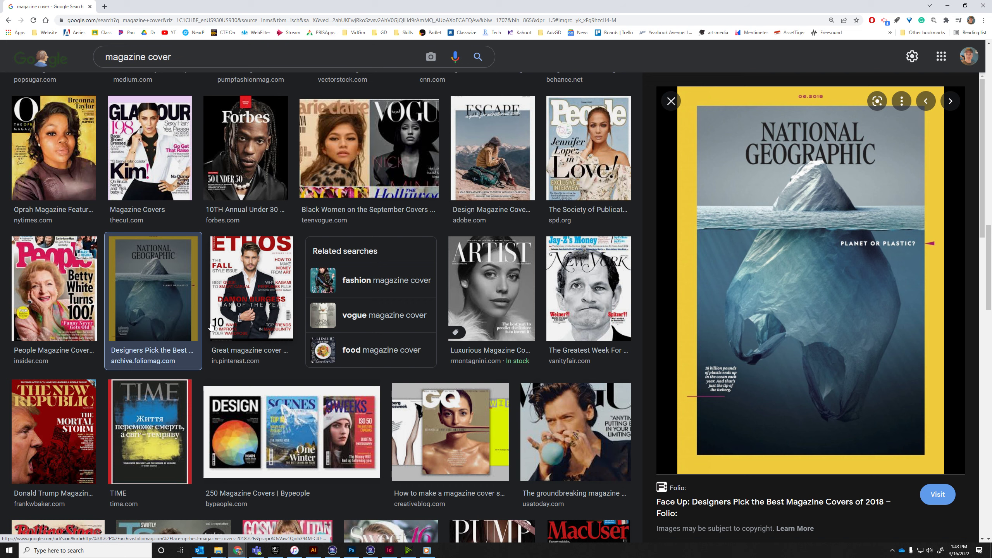
left_click(89, 323)
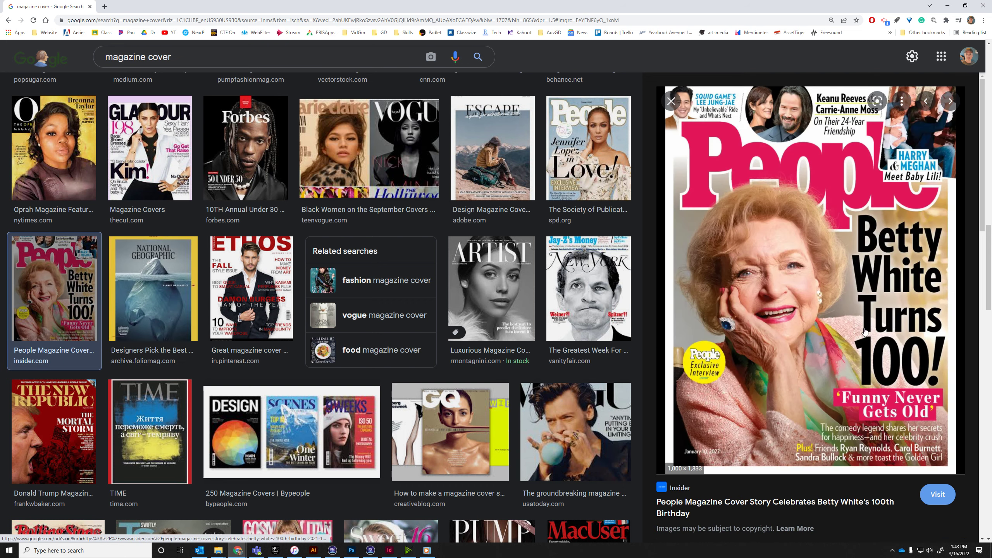
left_click(581, 421)
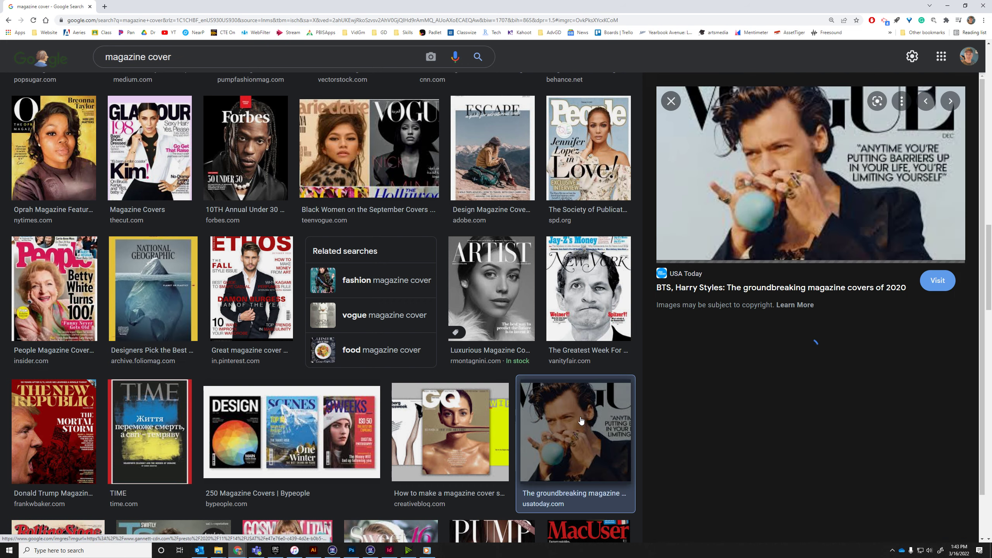
Examine further sample covers in the image results, including Time and Elle Australia, for title and cover line placement
scroll(389, 346, "down", 10)
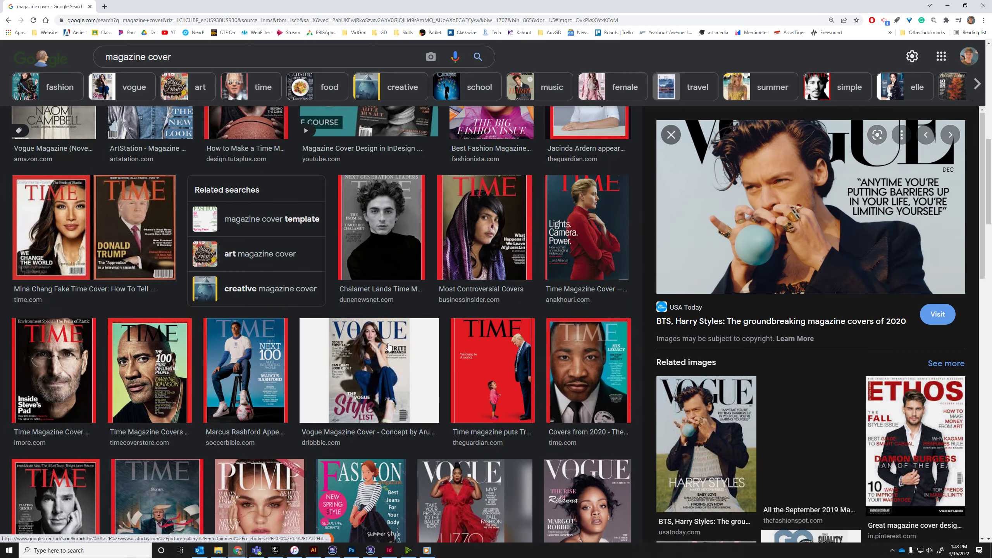
left_click(389, 346)
left_click(378, 291)
scroll(438, 288, "up", 4)
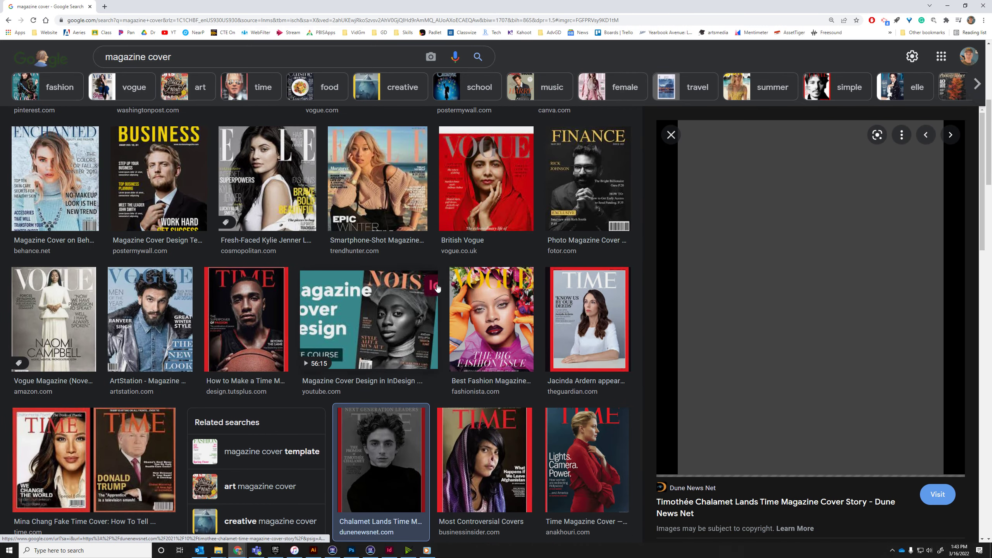
left_click(398, 203)
scroll(471, 291, "up", 2)
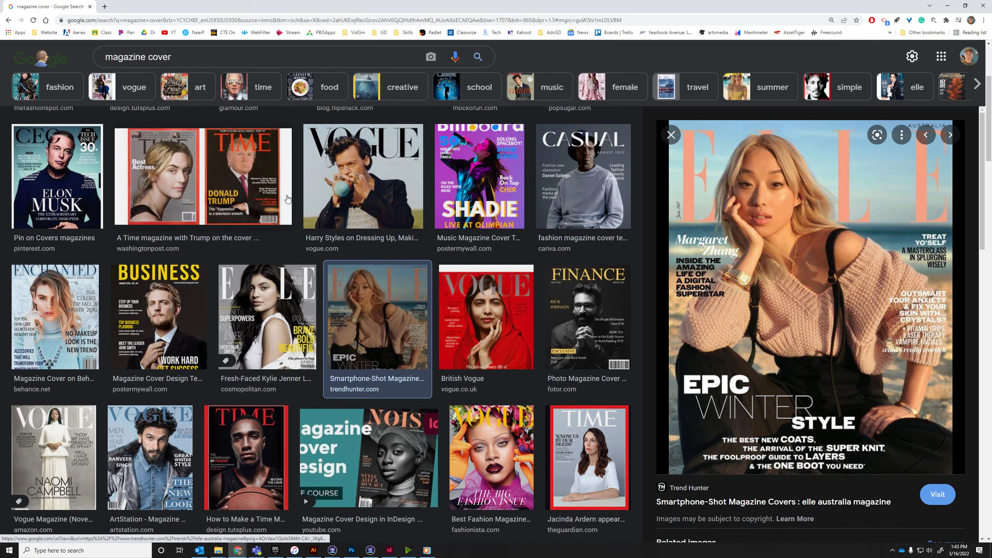
scroll(272, 166, "up", 2)
left_click(266, 270)
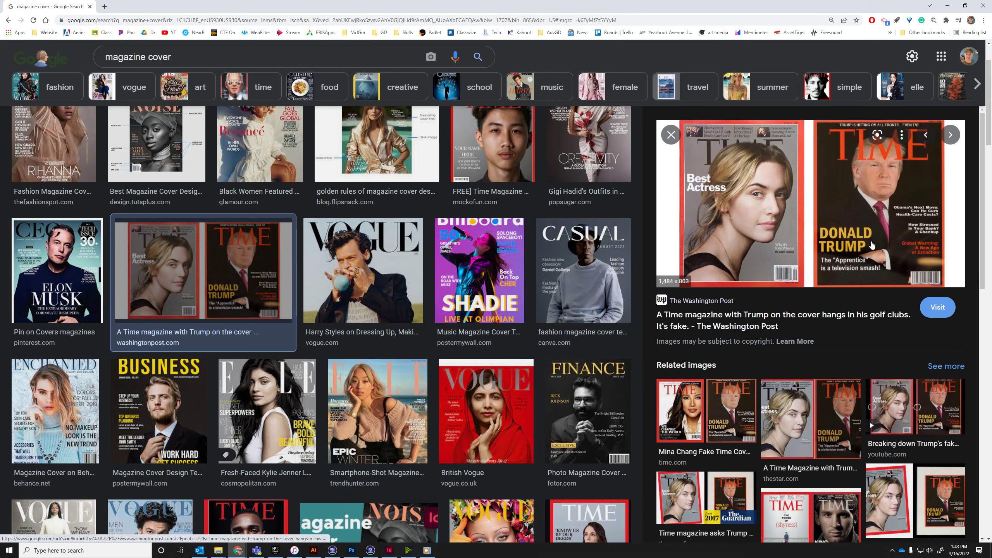
scroll(293, 260, "up", 2)
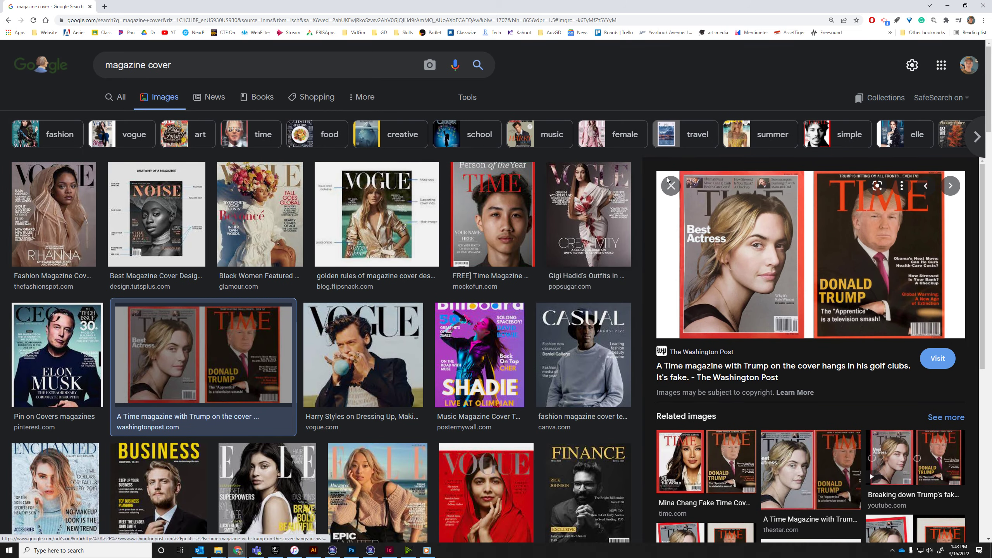